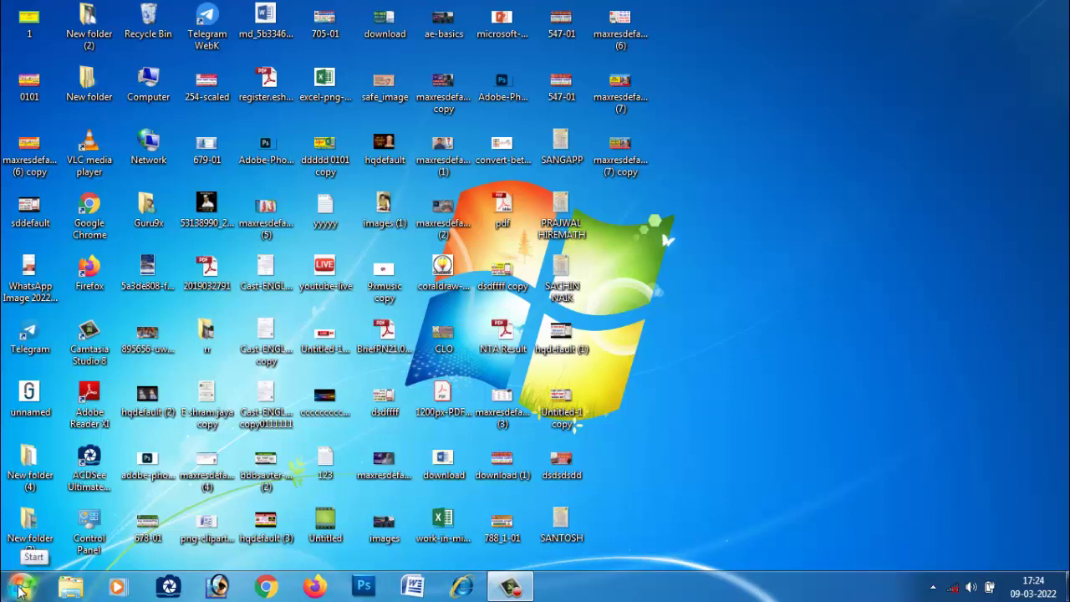
Step: Browse the full list of installed programs and launch Adobe Photoshop 7.0
{"action": "left_click", "coordinate": [21, 589]}
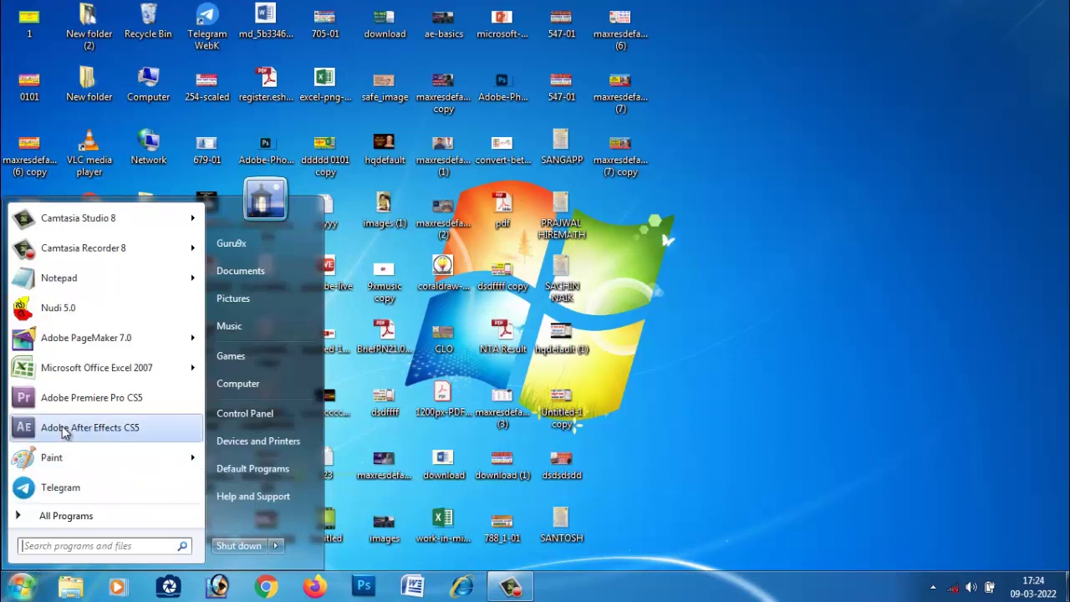
{"action": "left_click", "coordinate": [73, 519]}
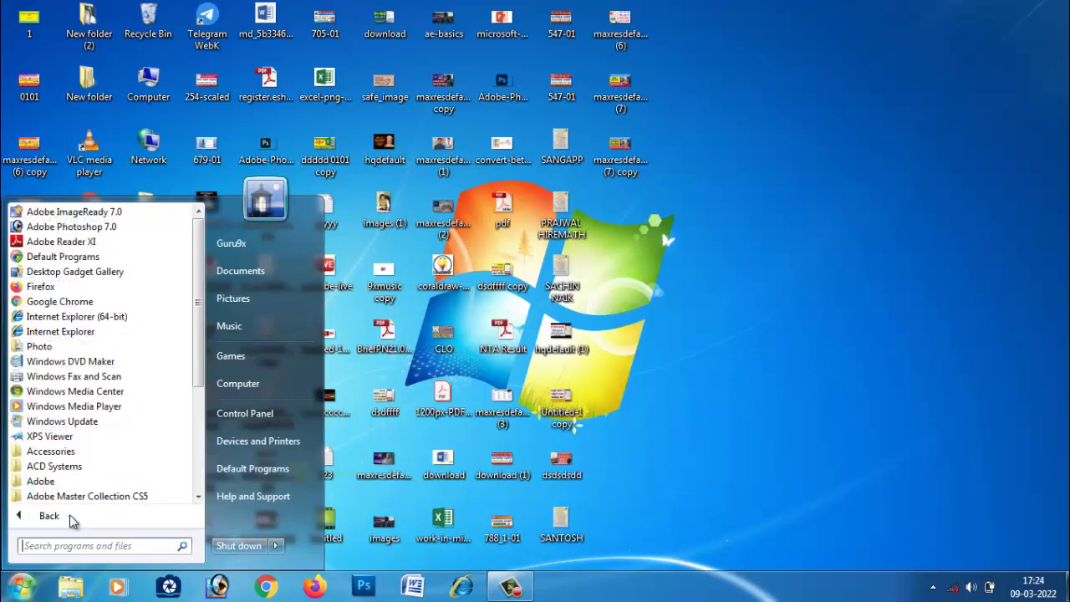
{"action": "scroll", "coordinate": [100, 466], "scroll_direction": "down", "scroll_amount": 2}
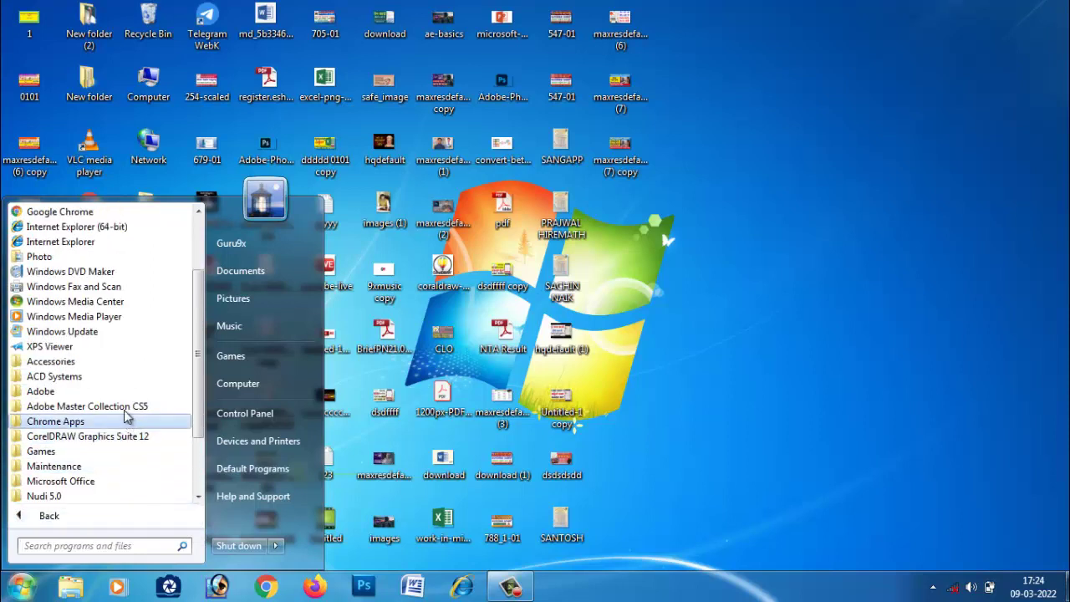
{"action": "scroll", "coordinate": [121, 409], "scroll_direction": "up", "scroll_amount": 2}
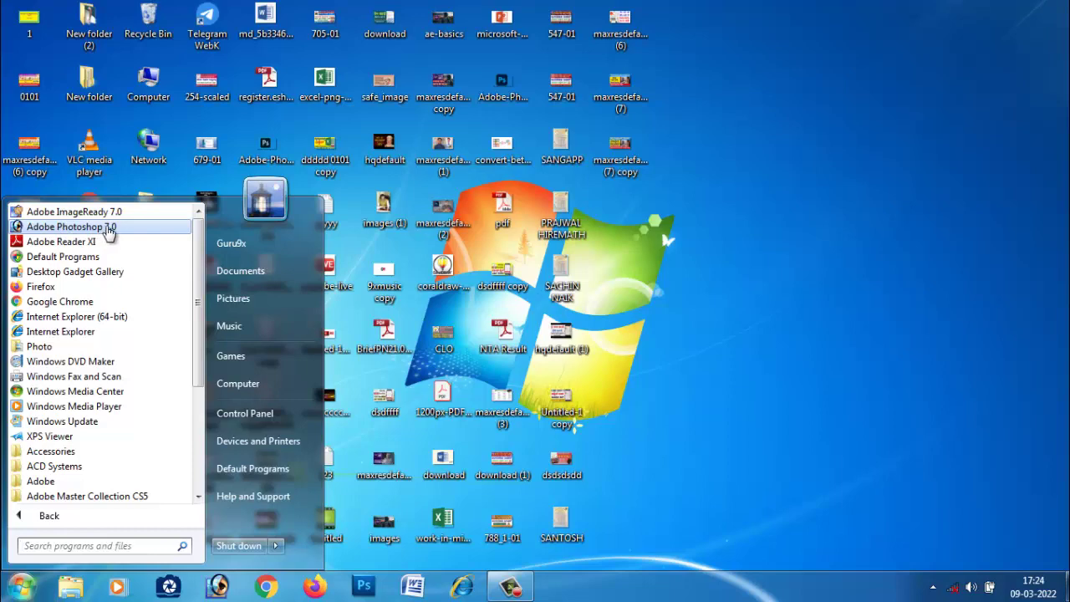
{"action": "left_click", "coordinate": [106, 229]}
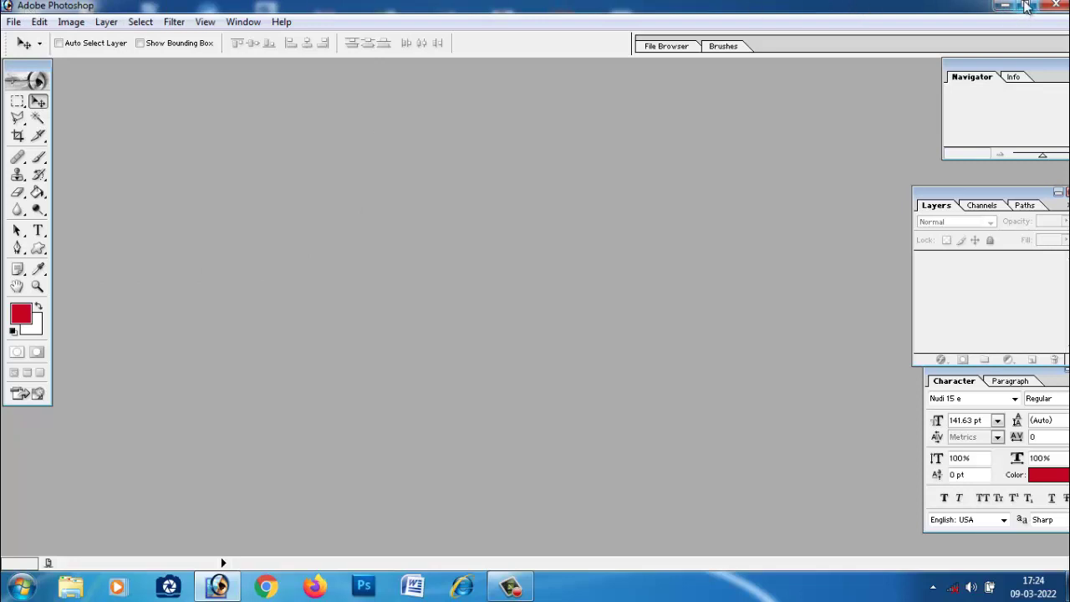
Step: Minimize the Photoshop window to the taskbar and bring it back, repeating the cycle once more
{"action": "left_click", "coordinate": [1027, 7]}
{"action": "left_click", "coordinate": [1004, 5]}
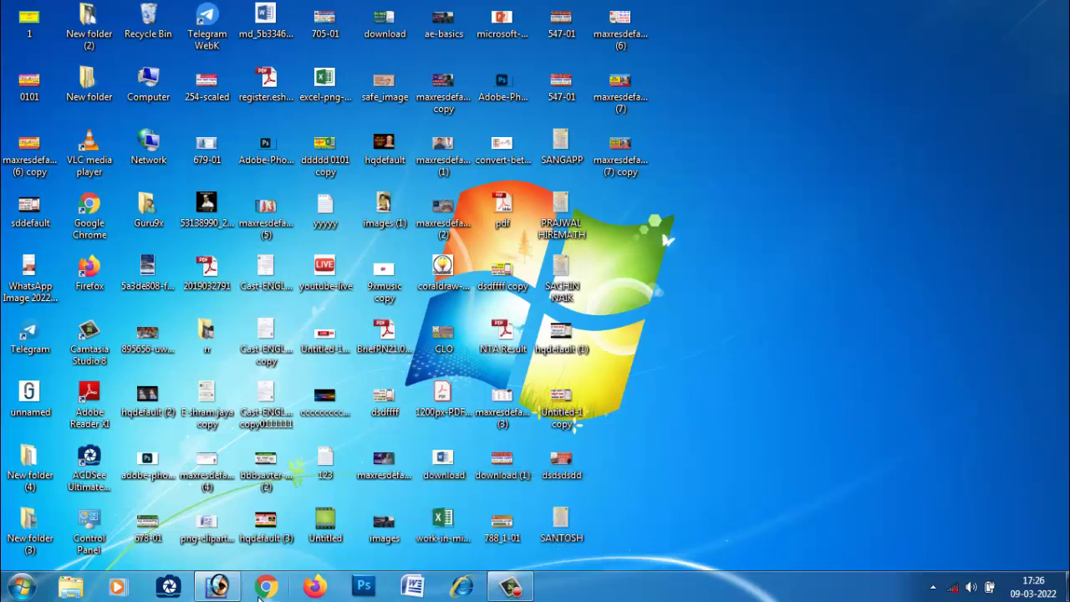
{"action": "mouse_move", "coordinate": [218, 591]}
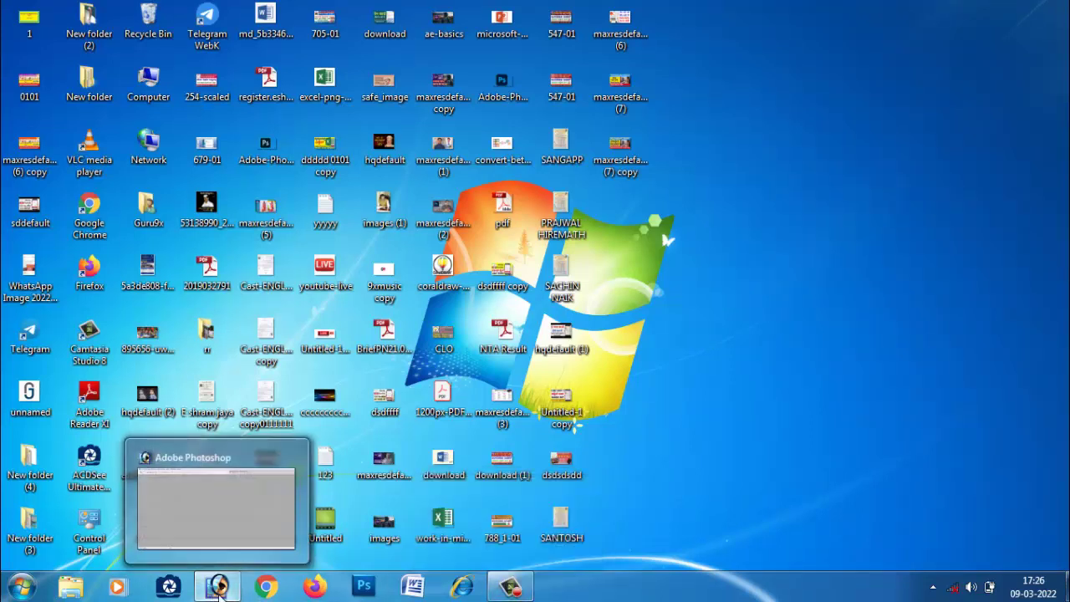
{"action": "left_click", "coordinate": [219, 590]}
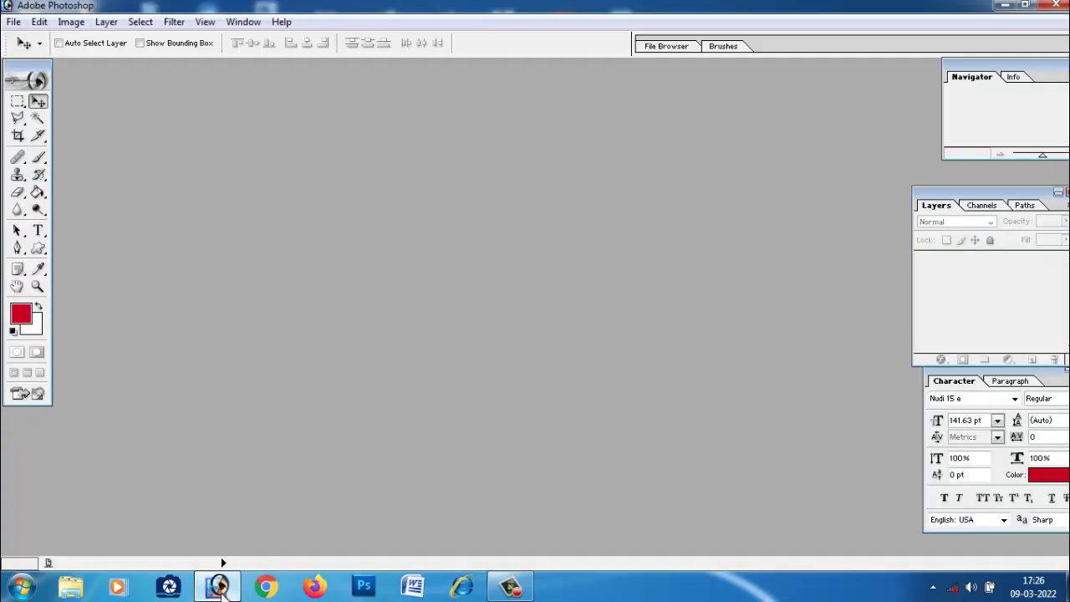
{"action": "left_click", "coordinate": [219, 587]}
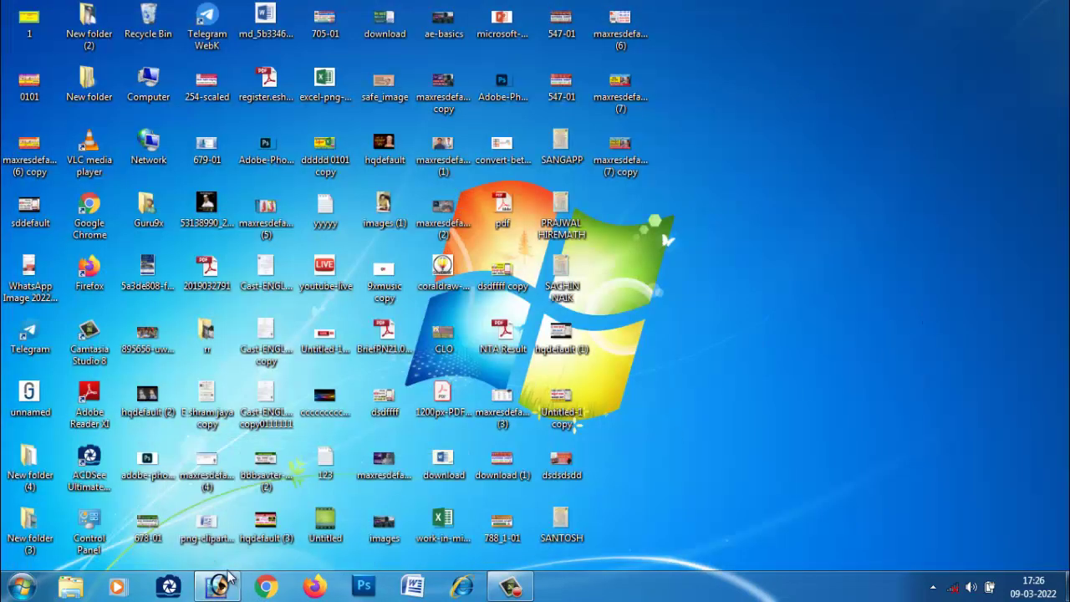
{"action": "mouse_move", "coordinate": [219, 588]}
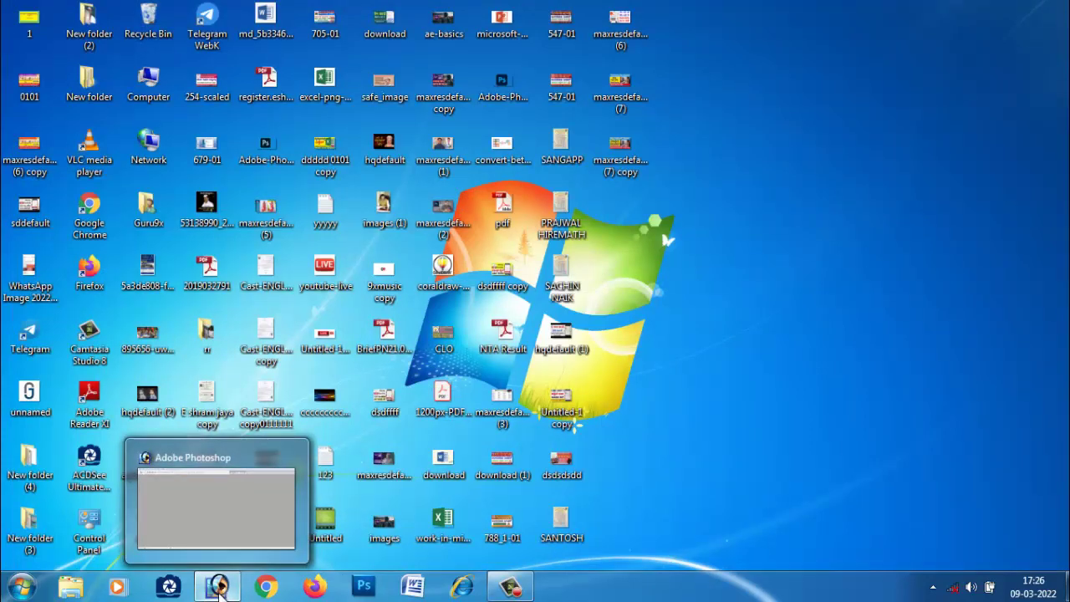
{"action": "left_click", "coordinate": [219, 588]}
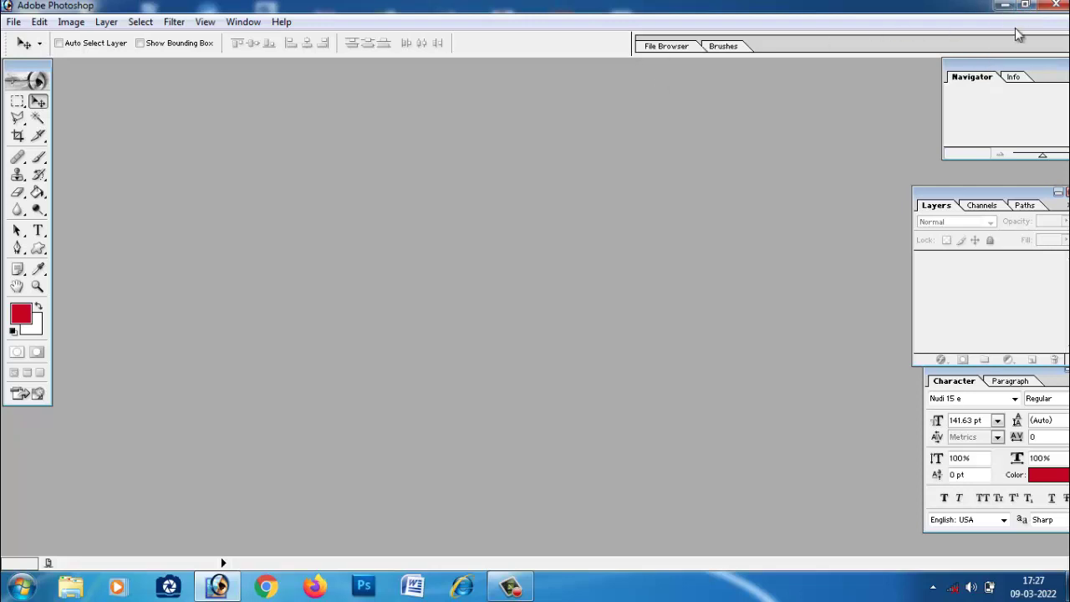
Step: Restore the maximized Photoshop window to its smaller floating size, and launch Nudi 5.0 and Notepad alongside it
{"action": "left_click", "coordinate": [1024, 5]}
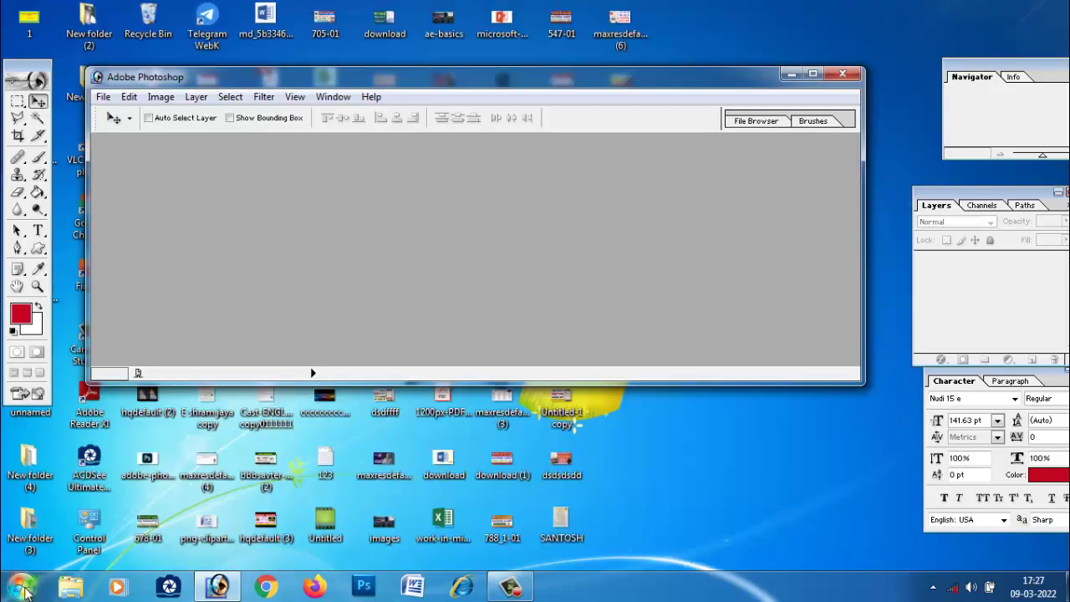
{"action": "left_click", "coordinate": [25, 588]}
{"action": "left_click", "coordinate": [102, 316]}
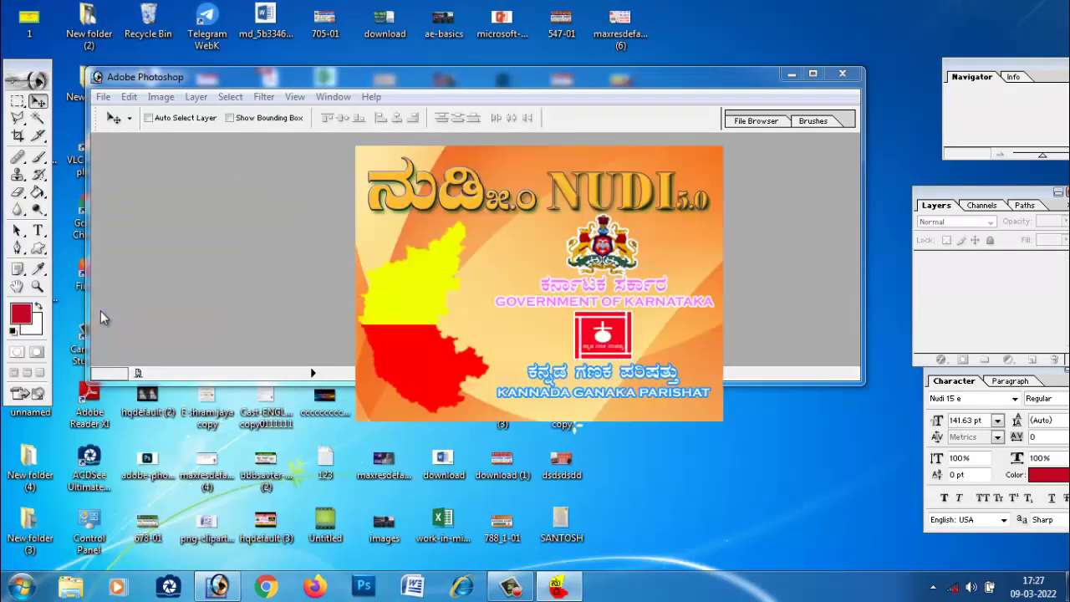
{"action": "left_click", "coordinate": [25, 588]}
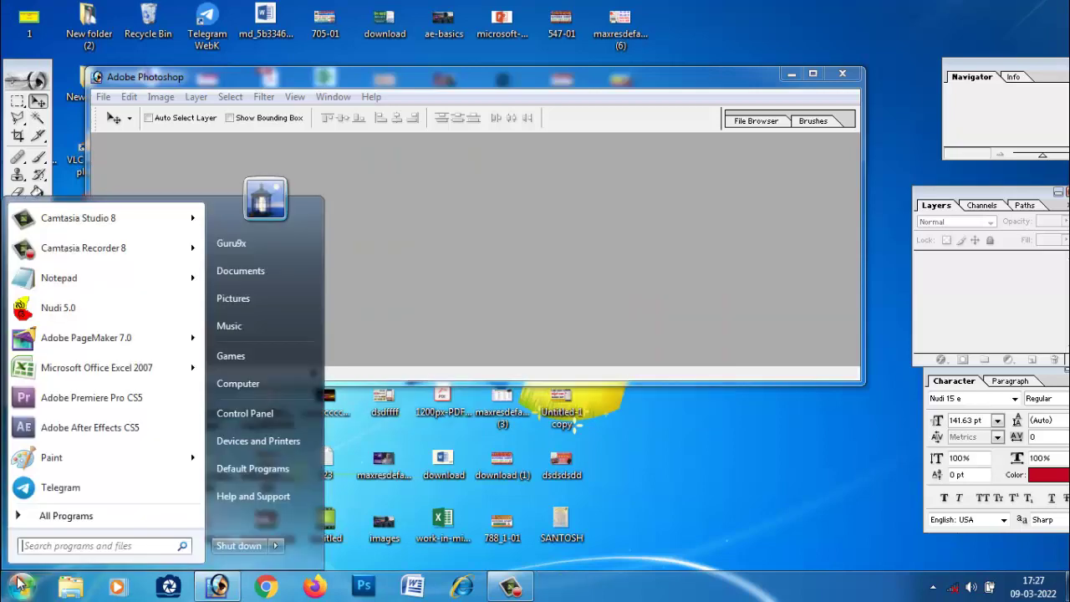
{"action": "left_click", "coordinate": [73, 278]}
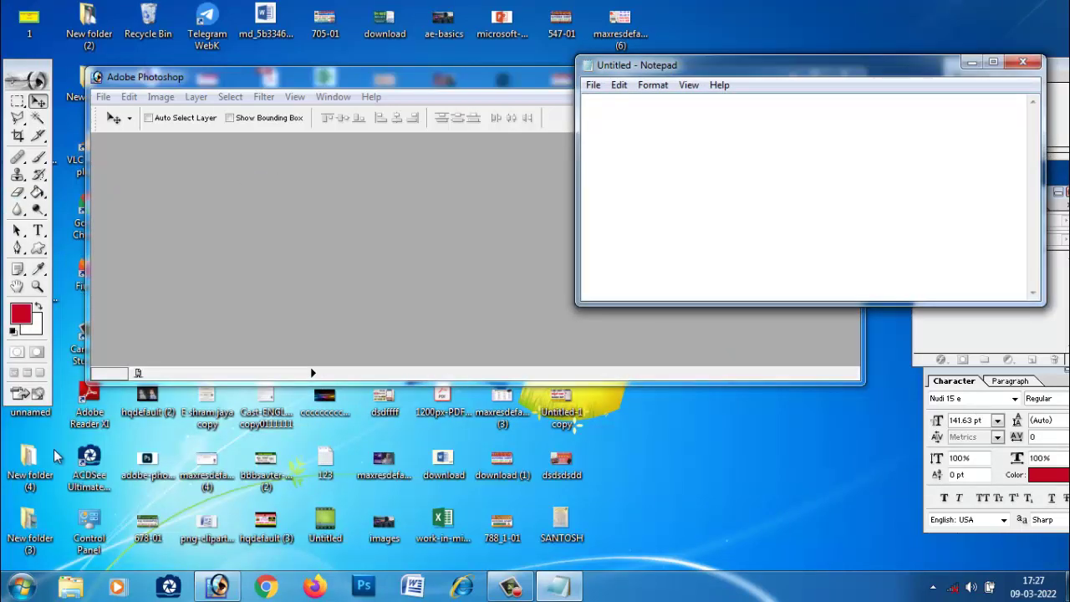
Step: Launch Paint as a floating window below Photoshop's title bar and draw a black freehand scribble of overlapping loops on the canvas
{"action": "left_click", "coordinate": [19, 588]}
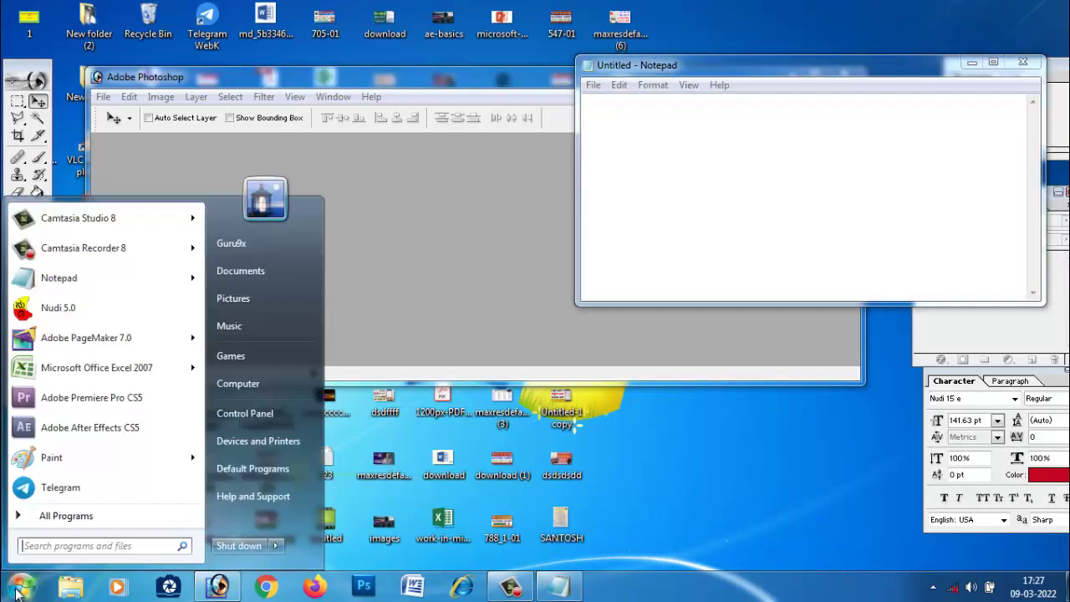
{"action": "left_click", "coordinate": [63, 457]}
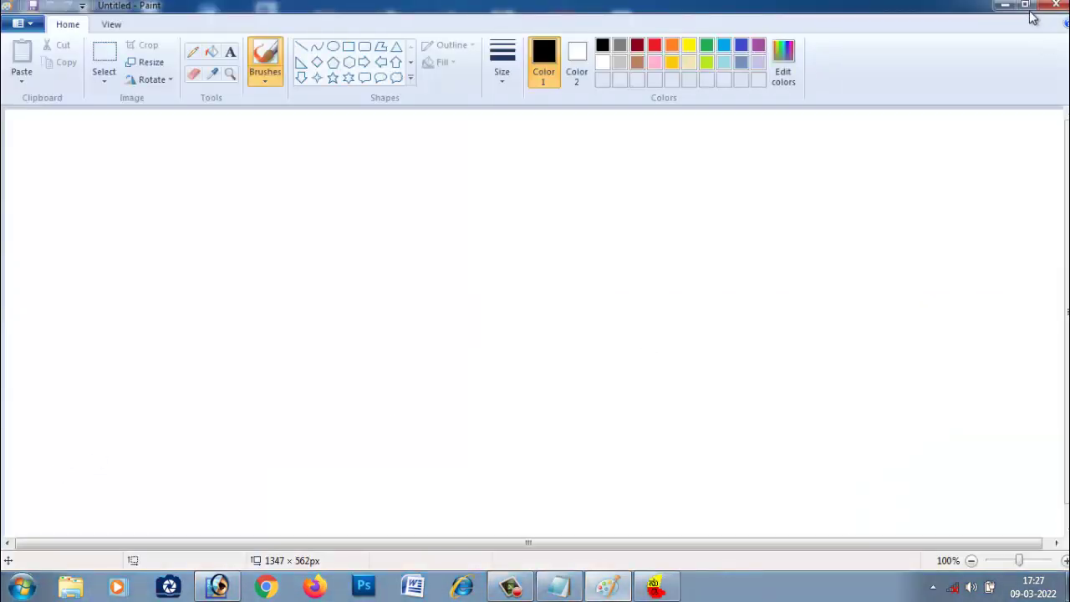
{"action": "left_click", "coordinate": [1025, 5]}
{"action": "mouse_move", "coordinate": [590, 67]}
{"action": "left_mouse_down"}
{"action": "mouse_move", "coordinate": [487, 243]}
{"action": "mouse_move", "coordinate": [548, 194]}
{"action": "left_mouse_up"}
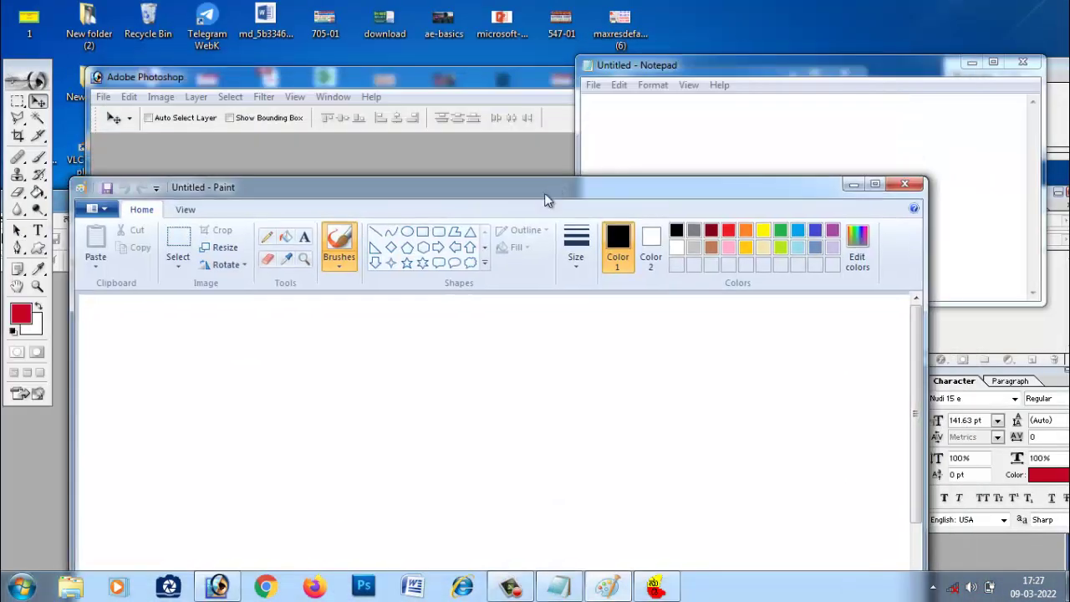
{"action": "left_click", "coordinate": [340, 359]}
{"action": "mouse_move", "coordinate": [329, 391]}
{"action": "left_mouse_down"}
{"action": "mouse_move", "coordinate": [331, 417]}
{"action": "mouse_move", "coordinate": [439, 474]}
{"action": "mouse_move", "coordinate": [559, 479]}
{"action": "left_mouse_up"}
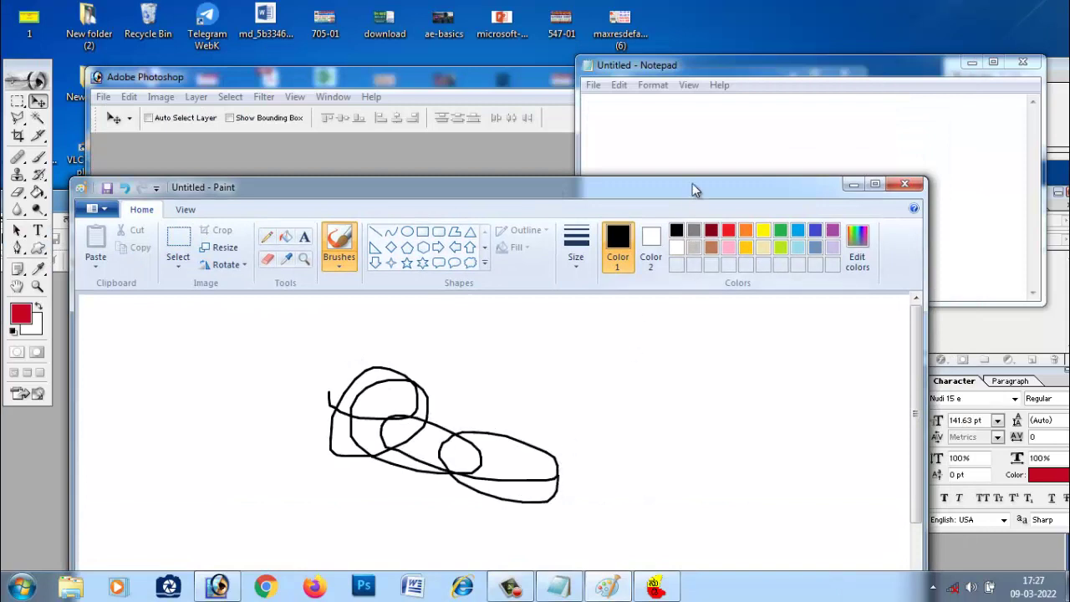
Step: Switch to Notepad and enter the filler text "zxzxzczczxczxczxczxczxczxc" in the blank document
{"action": "left_click", "coordinate": [694, 140]}
{"action": "type", "text": "zx"}
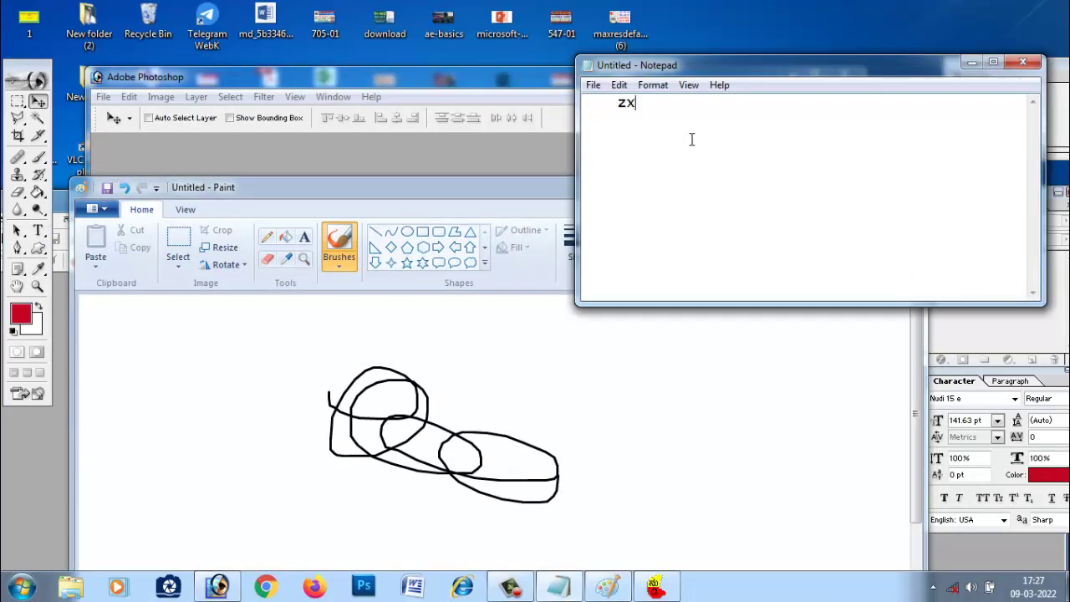
{"action": "type", "text": "zxczczxczxczxczxczxczxc"}
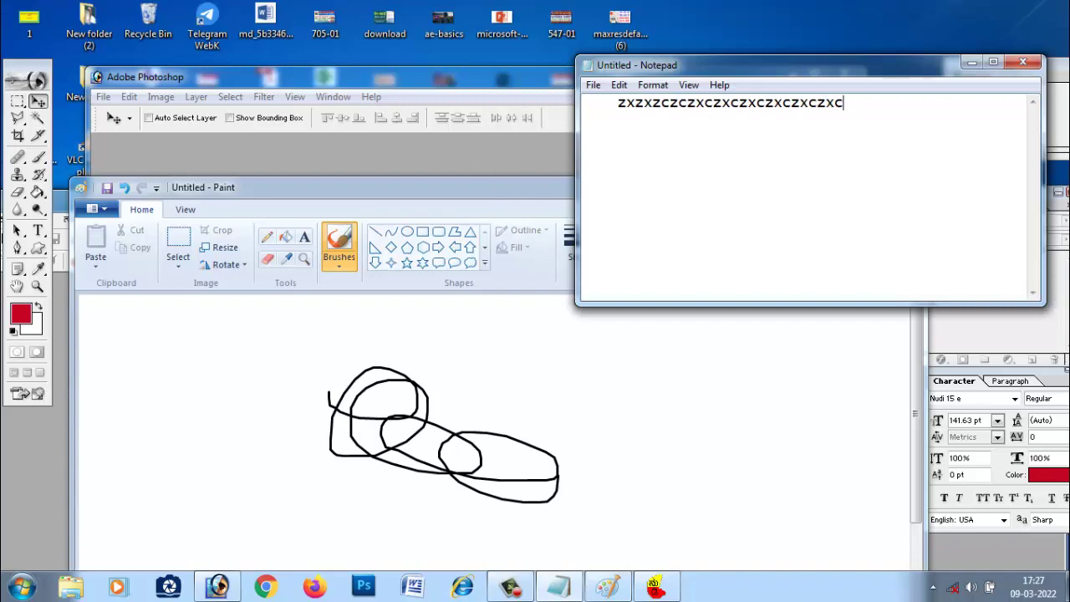
Step: Rearrange the overlapping Notepad, Photoshop and Paint windows on the desktop, moving each one and leaving Paint in front
{"action": "left_click_drag", "start_coordinate": [944, 64], "coordinate": [500, 64]}
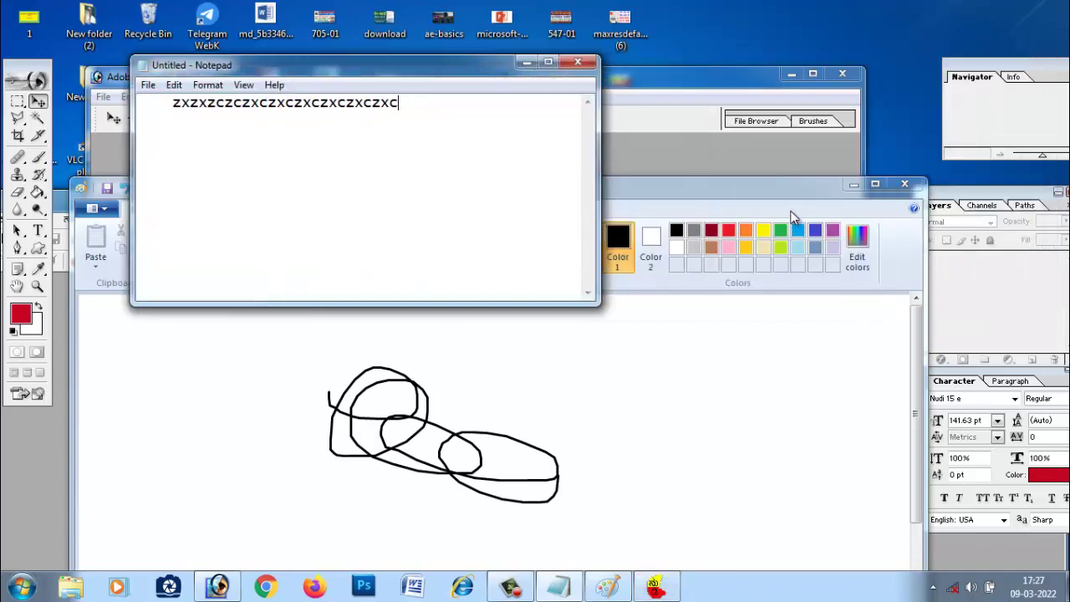
{"action": "left_click", "coordinate": [794, 198]}
{"action": "left_click_drag", "start_coordinate": [794, 199], "coordinate": [495, 192]}
{"action": "left_click", "coordinate": [635, 102]}
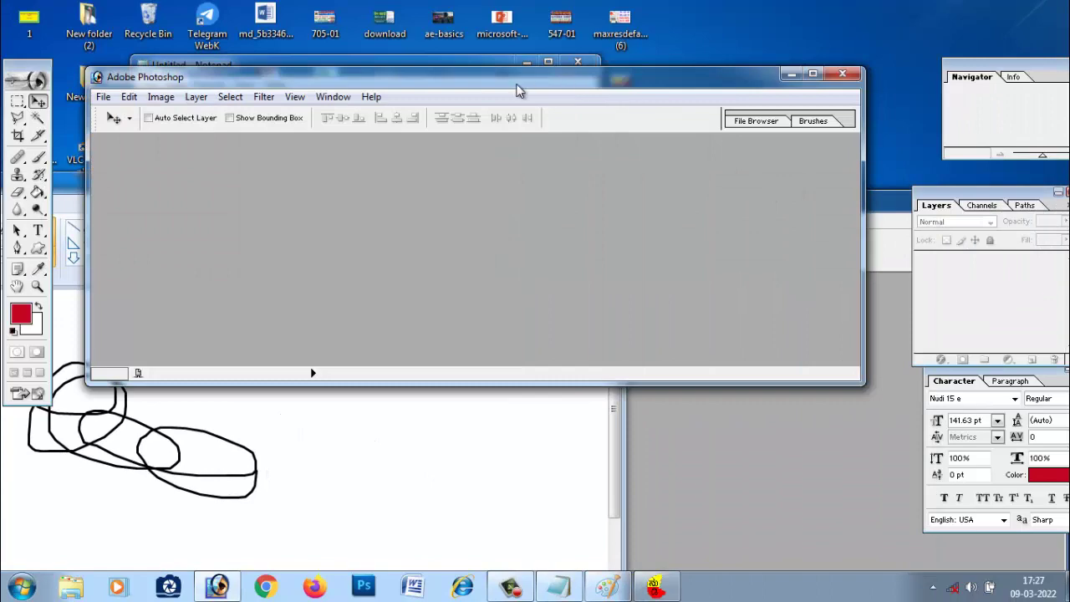
{"action": "left_click_drag", "start_coordinate": [295, 73], "coordinate": [724, 164]}
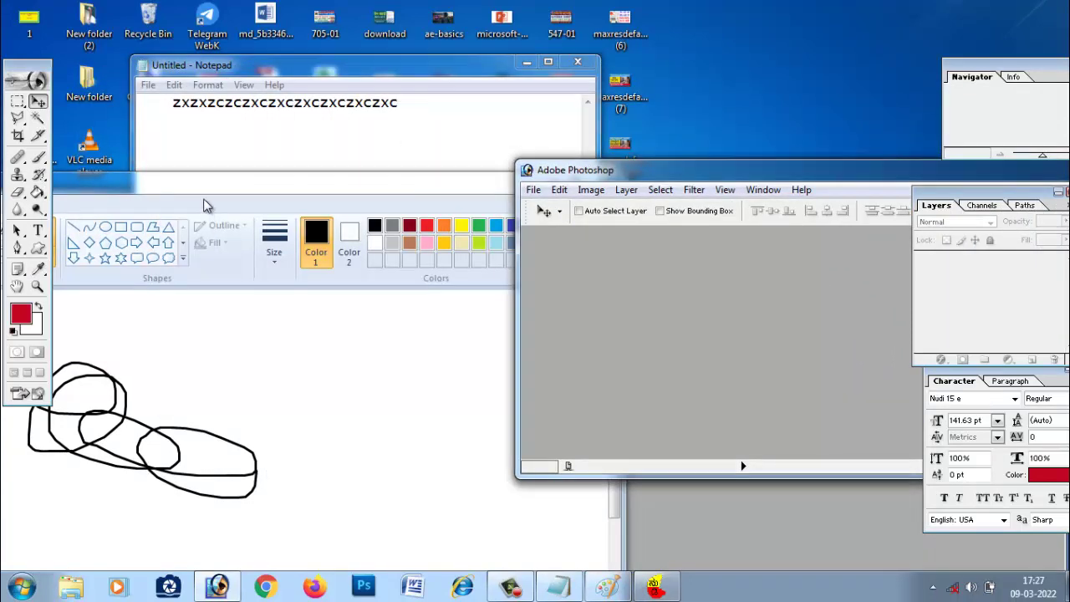
{"action": "left_click", "coordinate": [207, 204]}
{"action": "left_click_drag", "start_coordinate": [439, 186], "coordinate": [685, 133]}
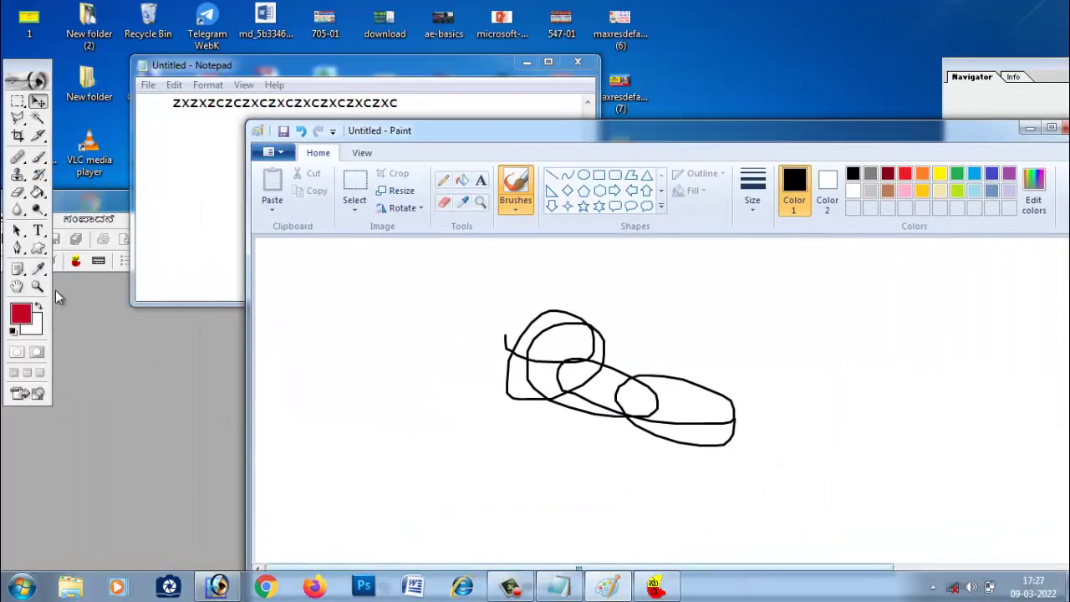
Step: Switch to Nudi 5.0, create a new Nudi Document with a line of Kannada filler text, and move its window aside to uncover Notepad
{"action": "left_click", "coordinate": [94, 219]}
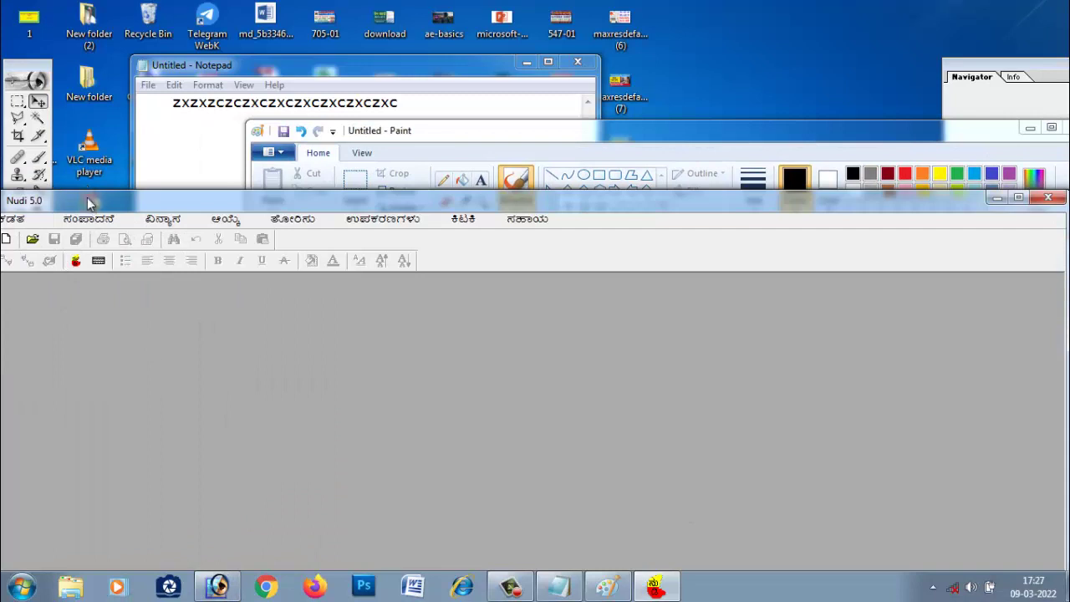
{"action": "left_click_drag", "start_coordinate": [92, 199], "coordinate": [374, 165]}
{"action": "left_click", "coordinate": [274, 202]}
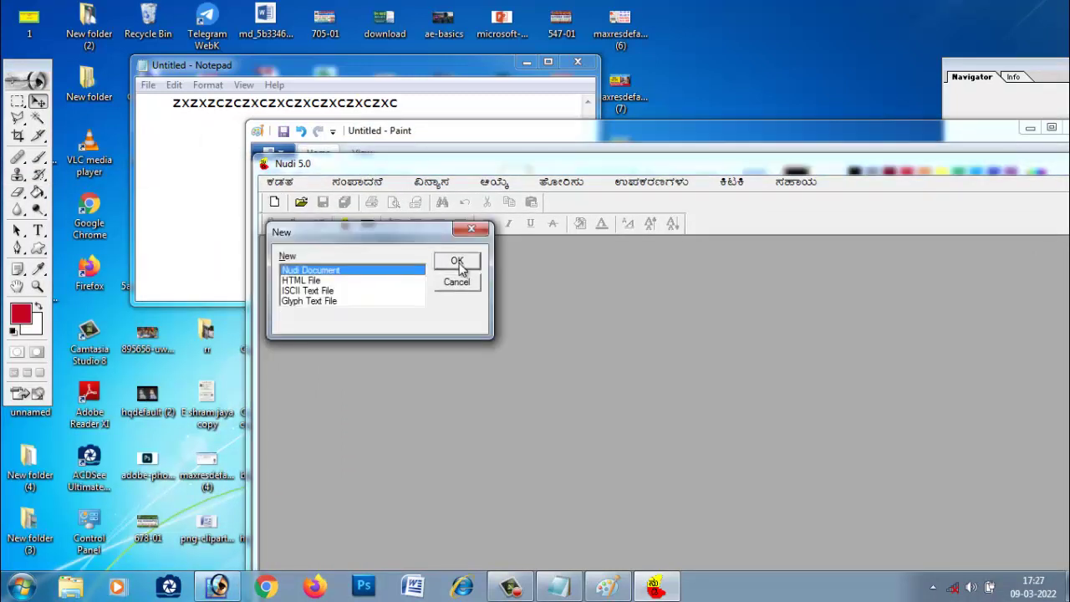
{"action": "left_click", "coordinate": [446, 261]}
{"action": "type", "text": "ಚಪಚಳಾಪಚಳಾಪಚಳಾ"}
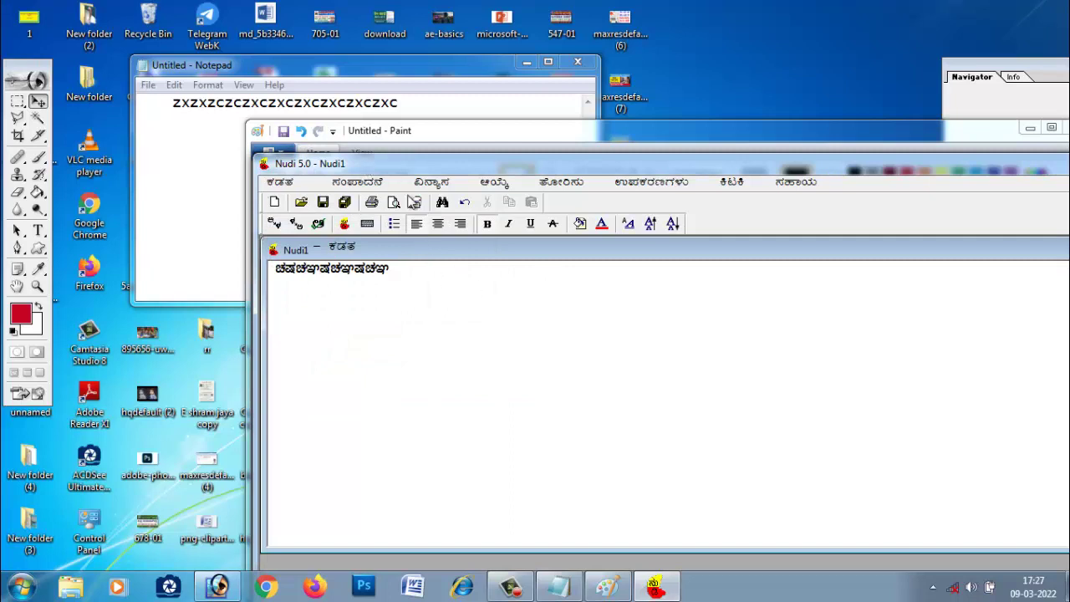
{"action": "left_click_drag", "start_coordinate": [374, 167], "coordinate": [540, 244]}
Step: Insert "vxvxvzv" into the existing Notepad text, and draw more black overlapping loops beside the scribble in Paint
{"action": "left_click", "coordinate": [201, 156]}
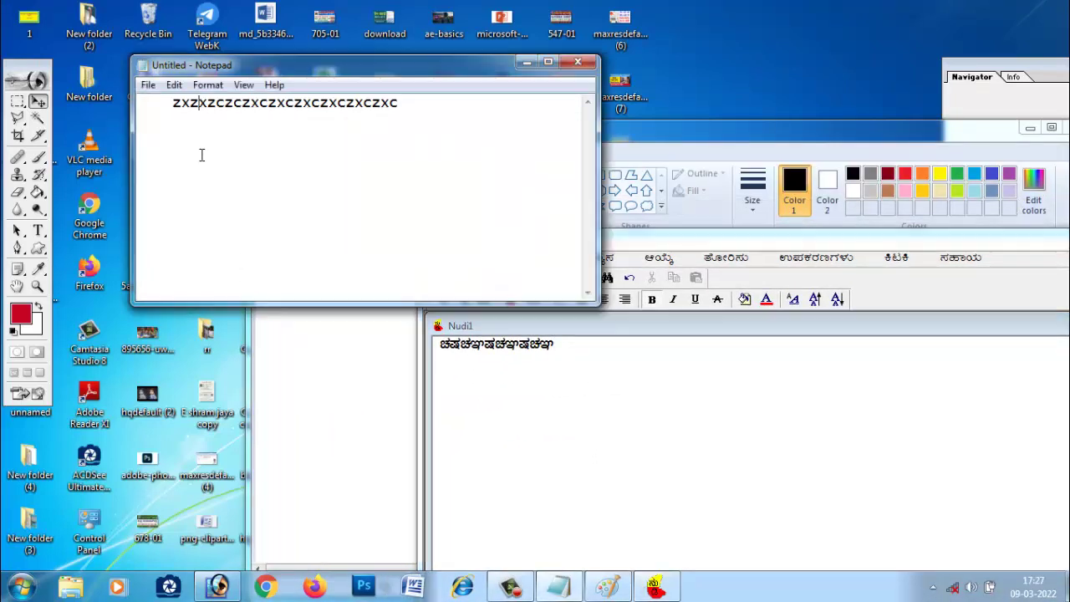
{"action": "type", "text": "vxvxvzv"}
{"action": "left_click", "coordinate": [387, 376]}
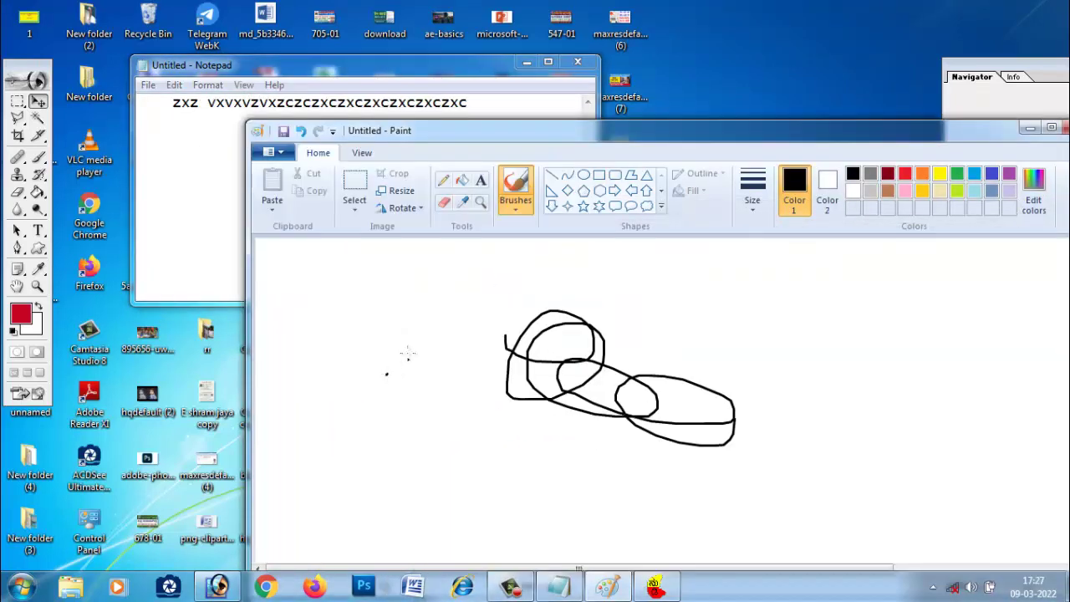
{"action": "mouse_move", "coordinate": [411, 354]}
{"action": "left_mouse_down"}
{"action": "mouse_move", "coordinate": [527, 414]}
{"action": "mouse_move", "coordinate": [502, 423]}
{"action": "left_mouse_up"}
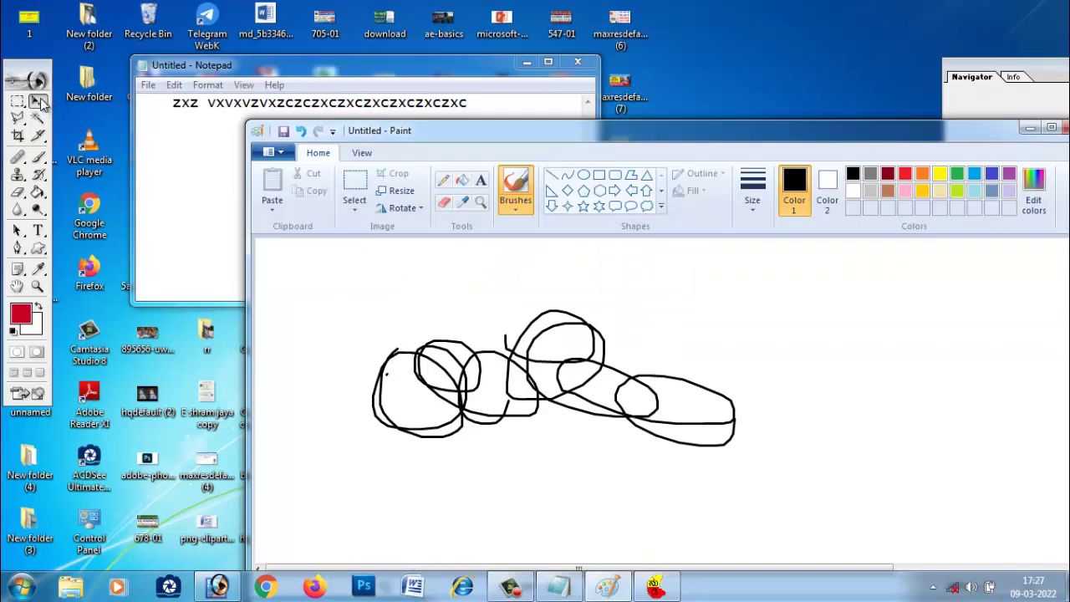
Step: Bring Photoshop to the front and reposition it, and move the Paint window over it and maximize Paint
{"action": "left_click", "coordinate": [43, 105]}
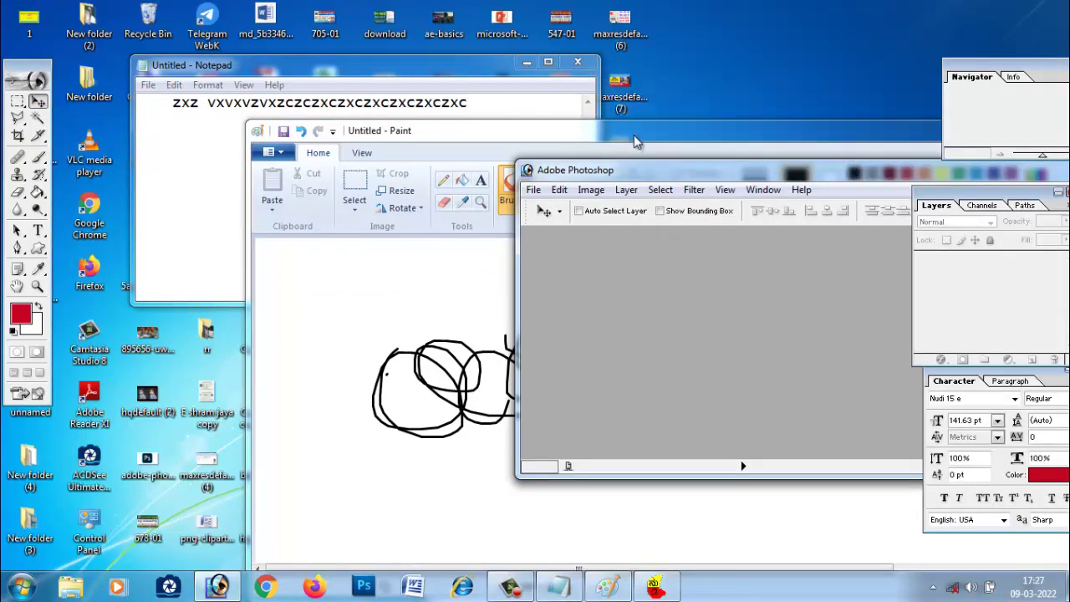
{"action": "double_click", "coordinate": [633, 174]}
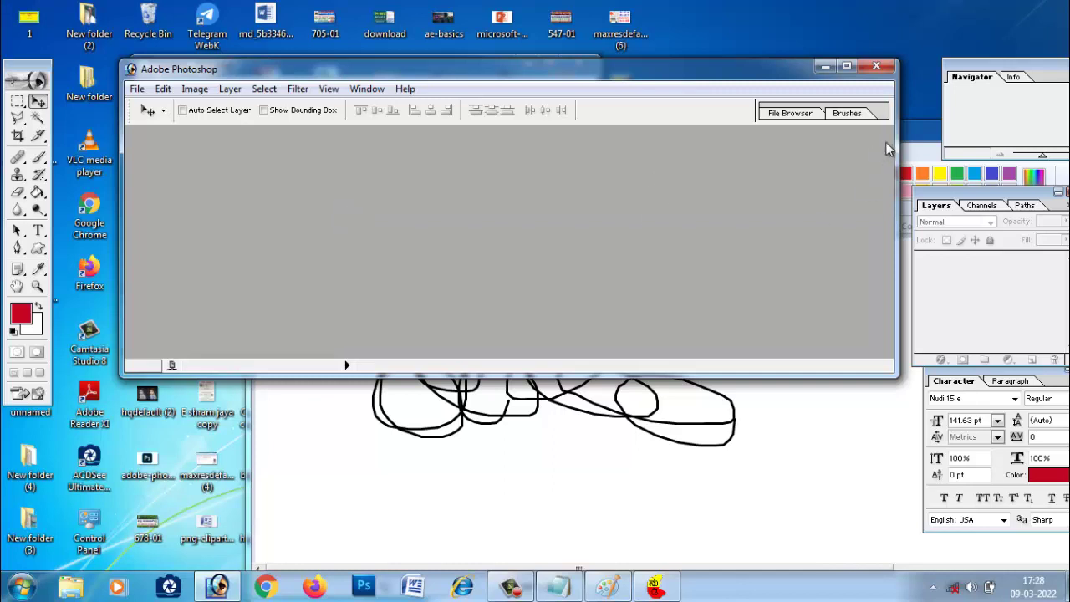
{"action": "mouse_move", "coordinate": [919, 133]}
{"action": "left_mouse_down"}
{"action": "mouse_move", "coordinate": [915, 151]}
{"action": "mouse_move", "coordinate": [773, 152]}
{"action": "left_mouse_up"}
{"action": "left_click_drag", "start_coordinate": [702, 162], "coordinate": [554, 183]}
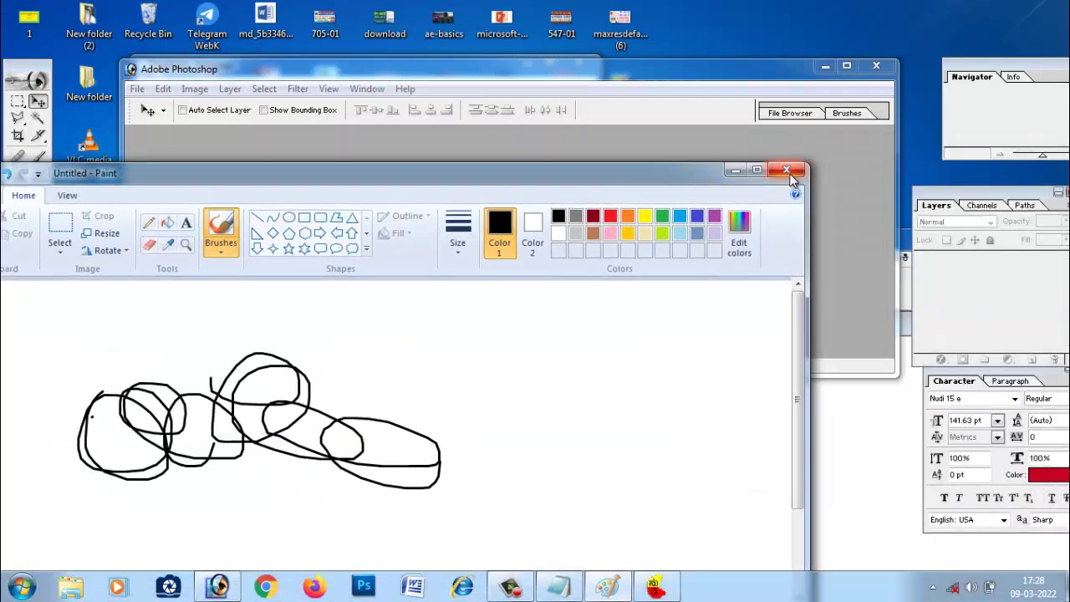
{"action": "left_click", "coordinate": [758, 172]}
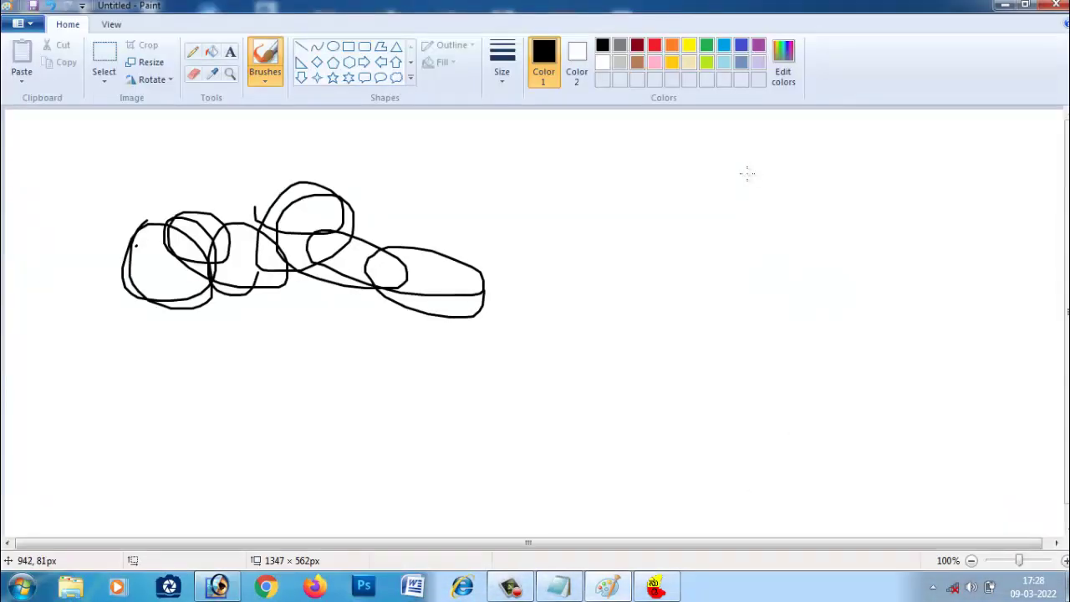
Step: Draw large black overlapping loops beside the existing scribbles in Paint, and toggle its window between maximized and restored size, leaving it restored
{"action": "mouse_move", "coordinate": [807, 162]}
{"action": "left_mouse_down"}
{"action": "mouse_move", "coordinate": [767, 334]}
{"action": "mouse_move", "coordinate": [757, 326]}
{"action": "mouse_move", "coordinate": [853, 377]}
{"action": "left_mouse_up"}
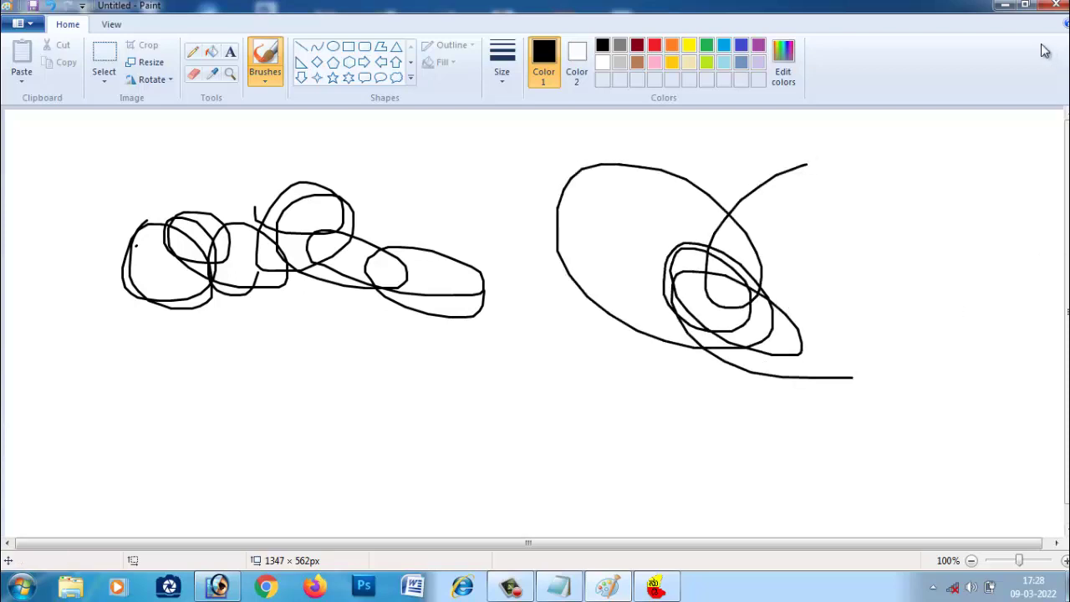
{"action": "left_click", "coordinate": [1028, 8]}
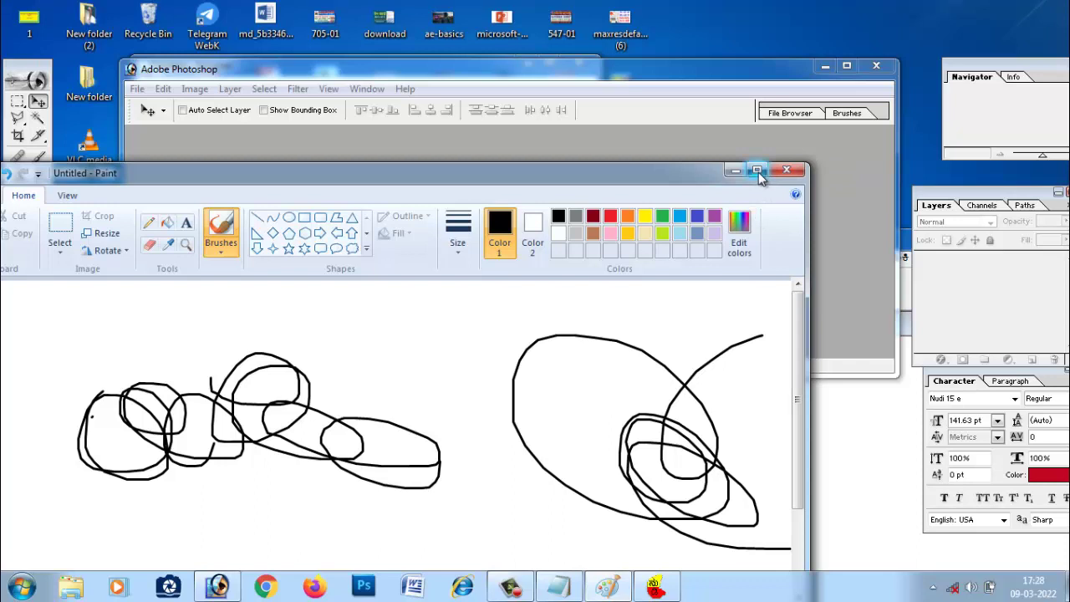
{"action": "left_click", "coordinate": [759, 172]}
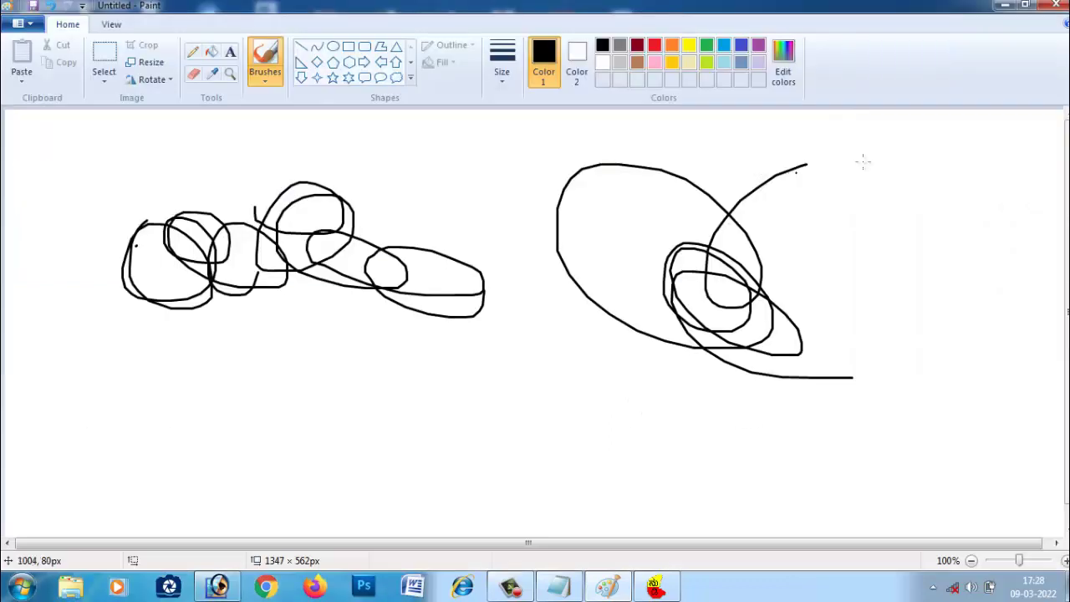
{"action": "left_click", "coordinate": [1028, 8]}
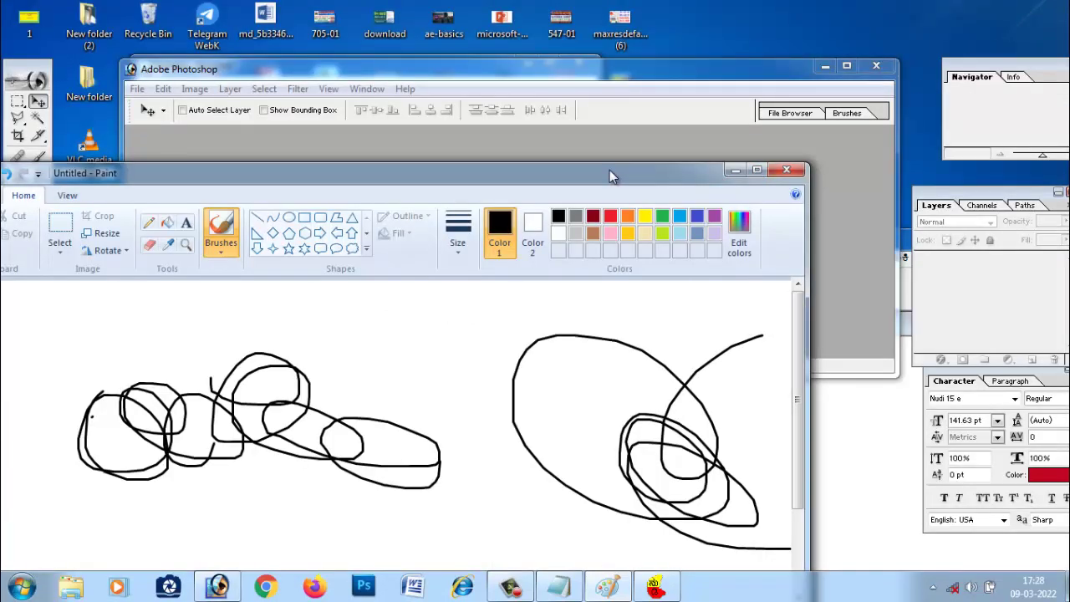
Step: Close Paint and discard the unsaved drawing, moving the save confirmation aside before answering it
{"action": "left_click", "coordinate": [788, 169]}
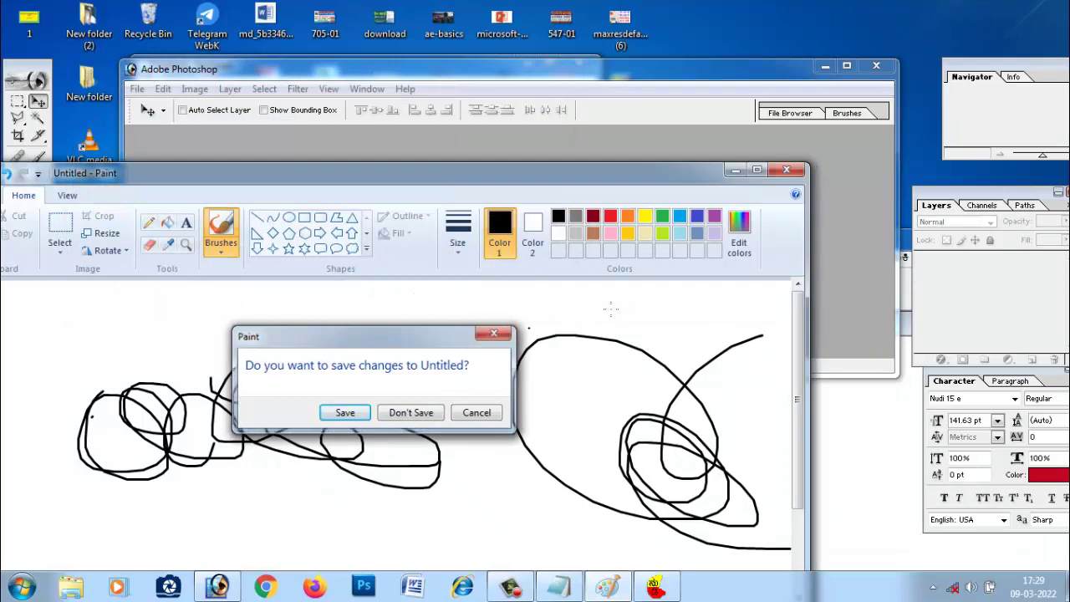
{"action": "key", "text": "Escape"}
{"action": "left_click", "coordinate": [787, 170]}
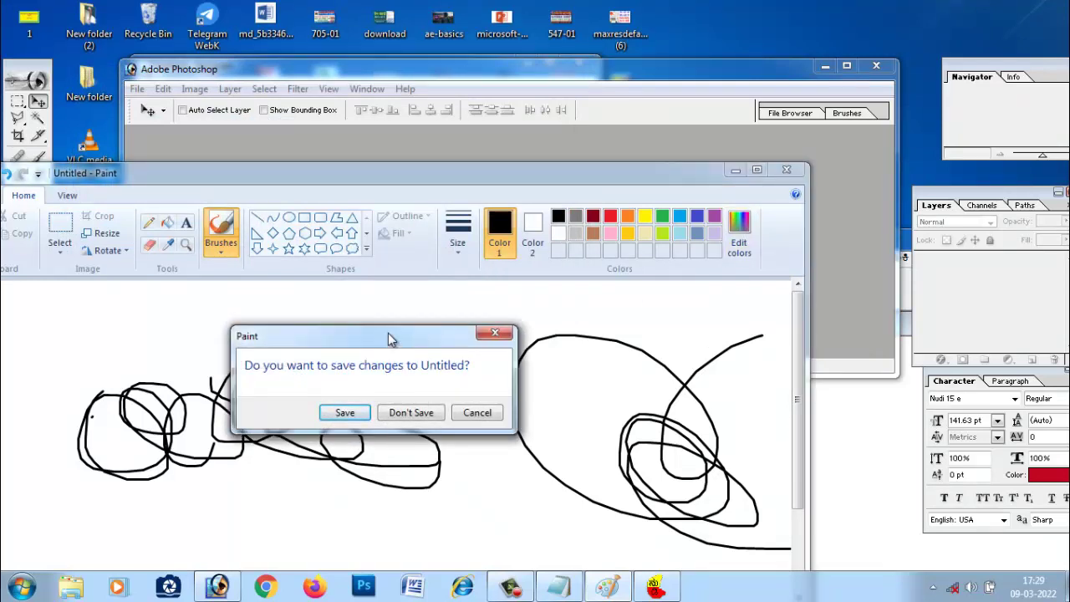
{"action": "left_click_drag", "start_coordinate": [389, 339], "coordinate": [429, 315]}
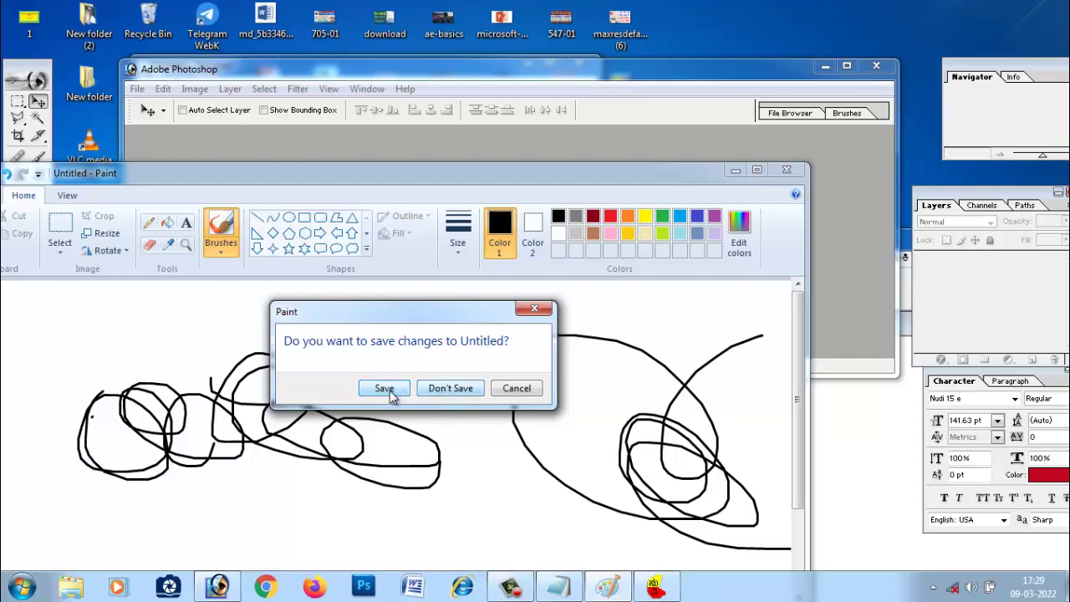
{"action": "left_click", "coordinate": [459, 389]}
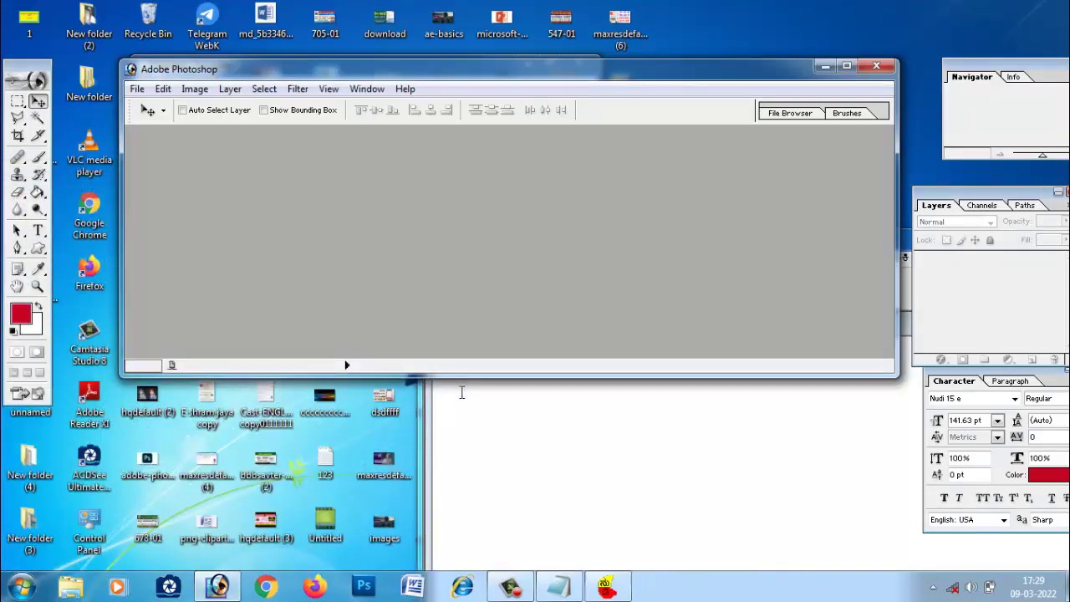
Step: Bring Nudi 5.0 to the front, move its window until the close control is reachable, and close it without saving
{"action": "left_click", "coordinate": [597, 399]}
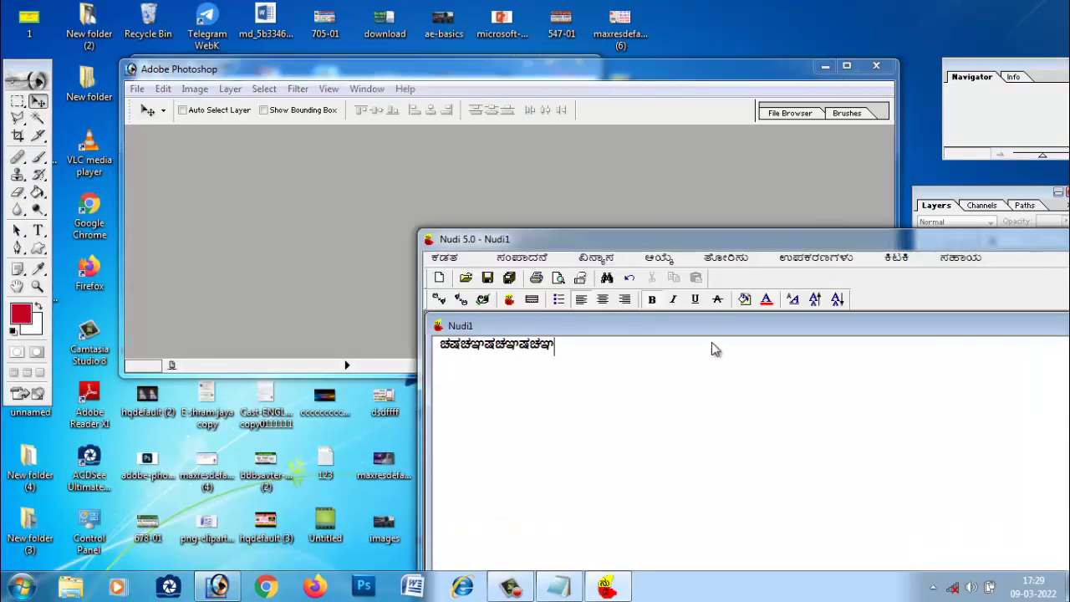
{"action": "left_click_drag", "start_coordinate": [812, 246], "coordinate": [314, 159]}
{"action": "left_click", "coordinate": [977, 152]}
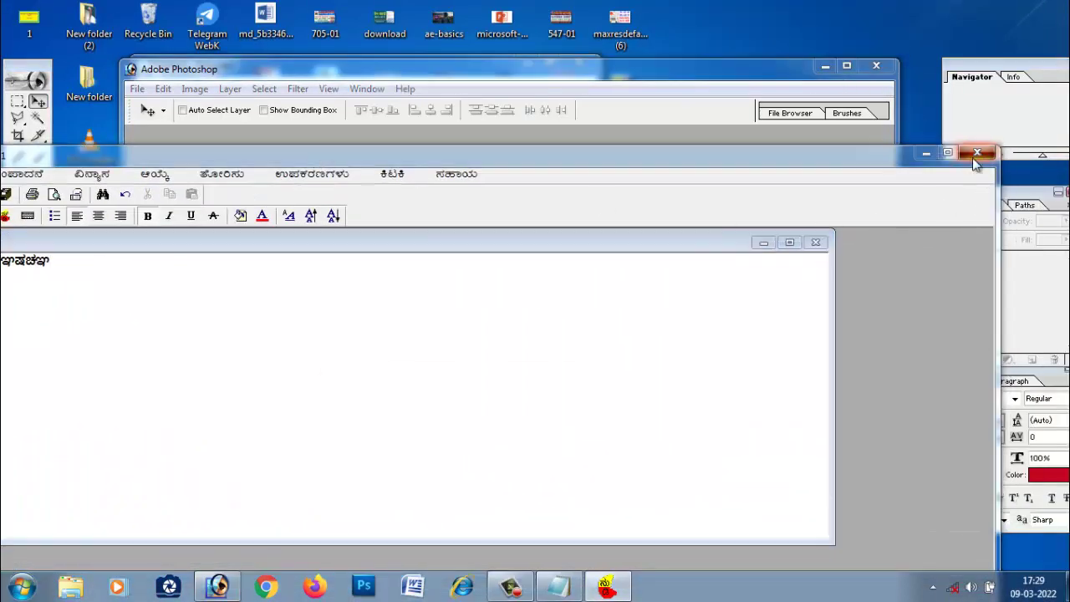
{"action": "left_click", "coordinate": [471, 481]}
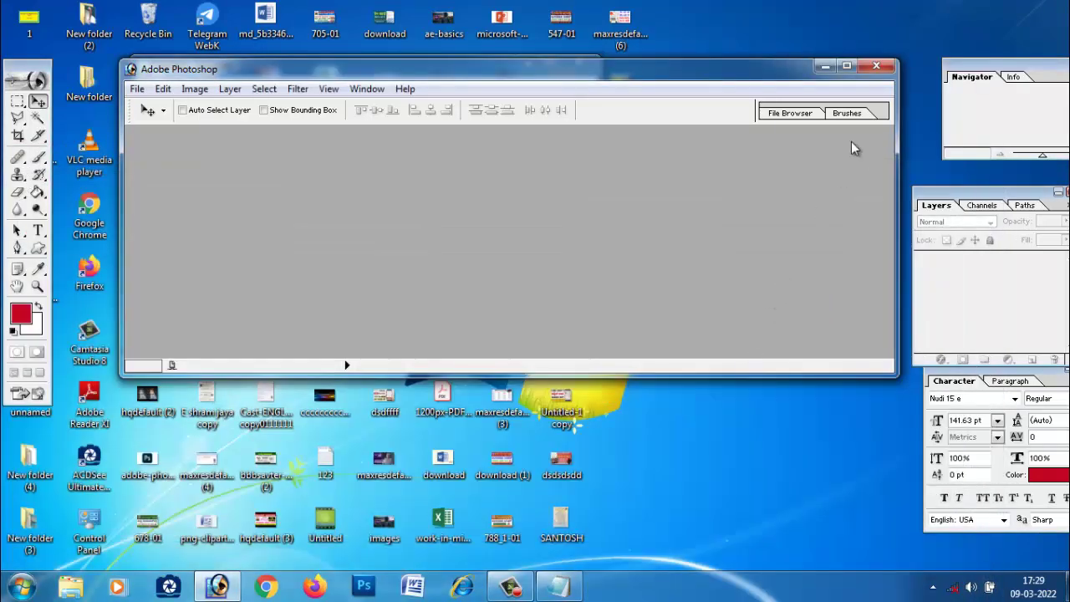
Step: Move the Photoshop window down to uncover Notepad, and close Notepad without saving its text
{"action": "left_click_drag", "start_coordinate": [565, 70], "coordinate": [585, 274]}
{"action": "left_click", "coordinate": [577, 61]}
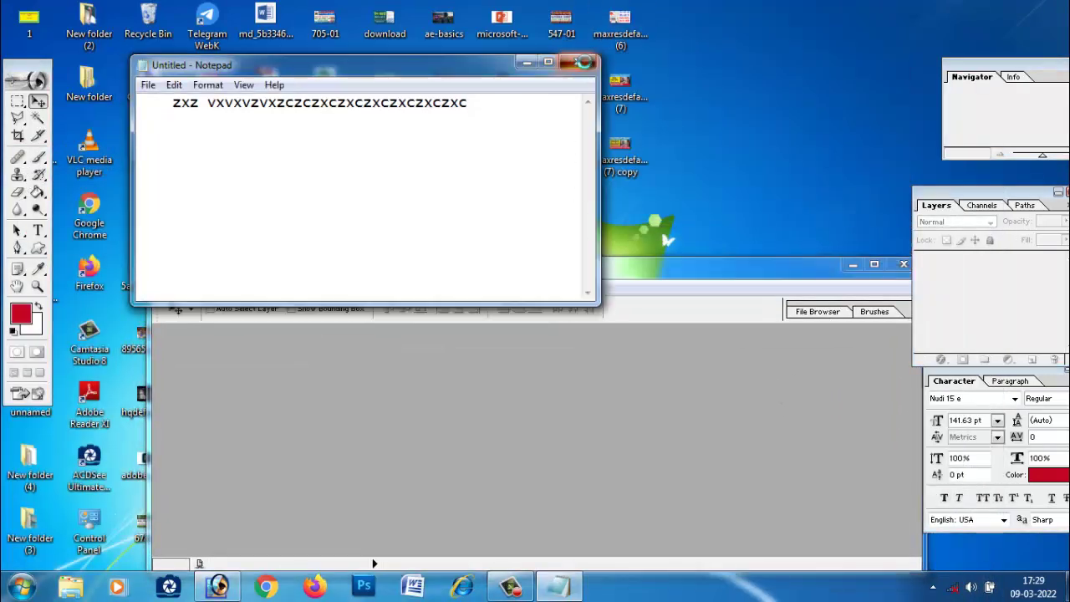
{"action": "left_click", "coordinate": [573, 295]}
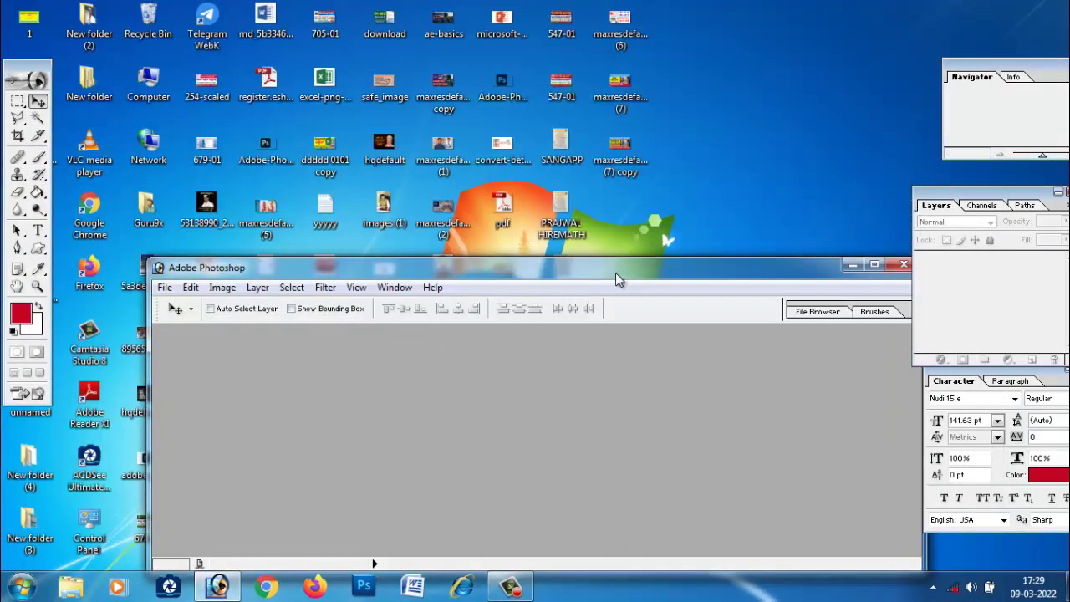
Step: Move the Photoshop window back up and maximize it, and close its Navigator palette
{"action": "left_click_drag", "start_coordinate": [616, 268], "coordinate": [474, 113]}
{"action": "left_click", "coordinate": [727, 104]}
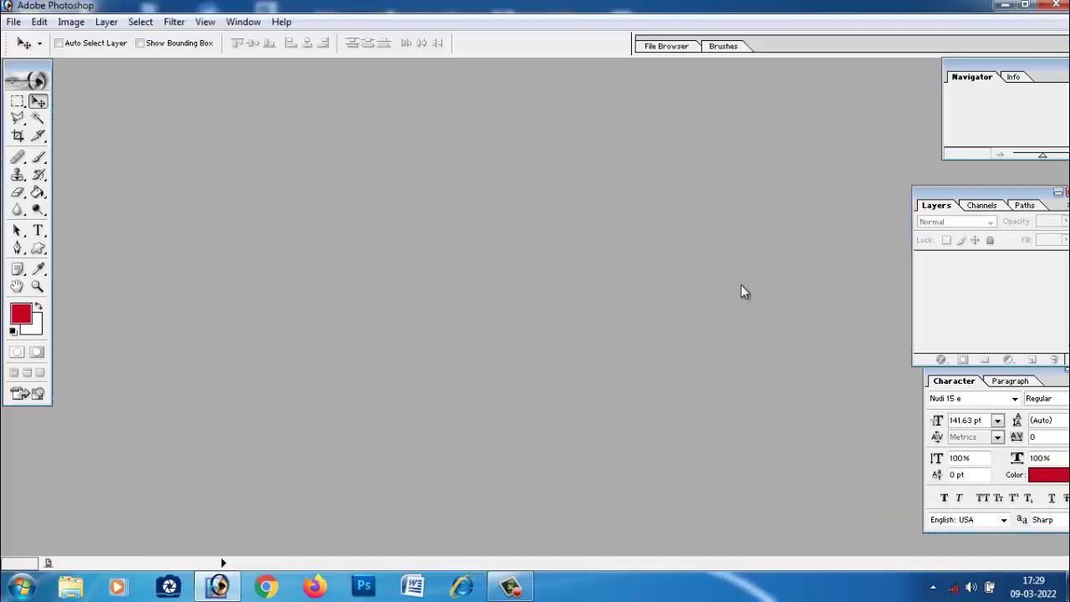
{"action": "left_click", "coordinate": [983, 72]}
{"action": "left_click_drag", "start_coordinate": [1010, 71], "coordinate": [924, 83]}
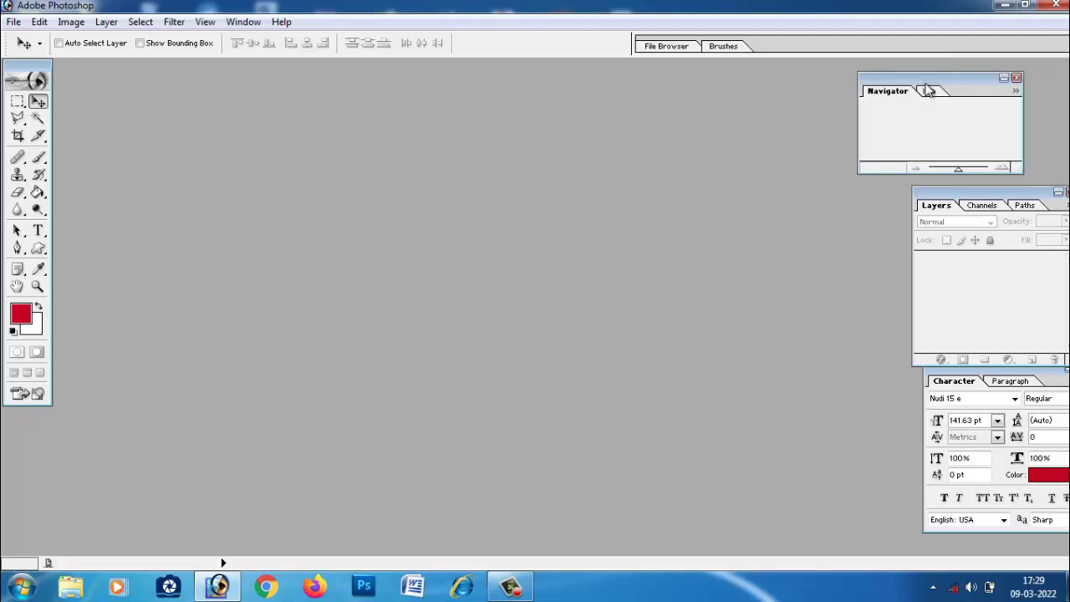
{"action": "left_click", "coordinate": [1020, 76]}
Step: Close the Character palette, and move the Layers palette to the workspace's upper corner and stretch it wider and taller
{"action": "left_click_drag", "start_coordinate": [1005, 191], "coordinate": [952, 100]}
{"action": "left_click_drag", "start_coordinate": [1055, 368], "coordinate": [1008, 309]}
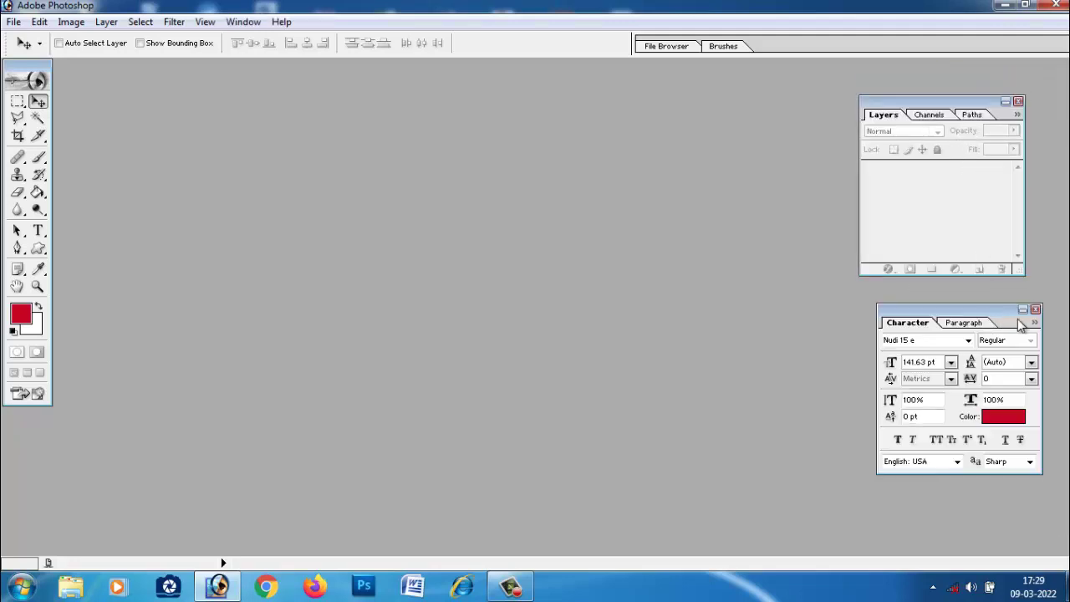
{"action": "left_click", "coordinate": [1037, 308]}
{"action": "left_click_drag", "start_coordinate": [918, 103], "coordinate": [970, 67]}
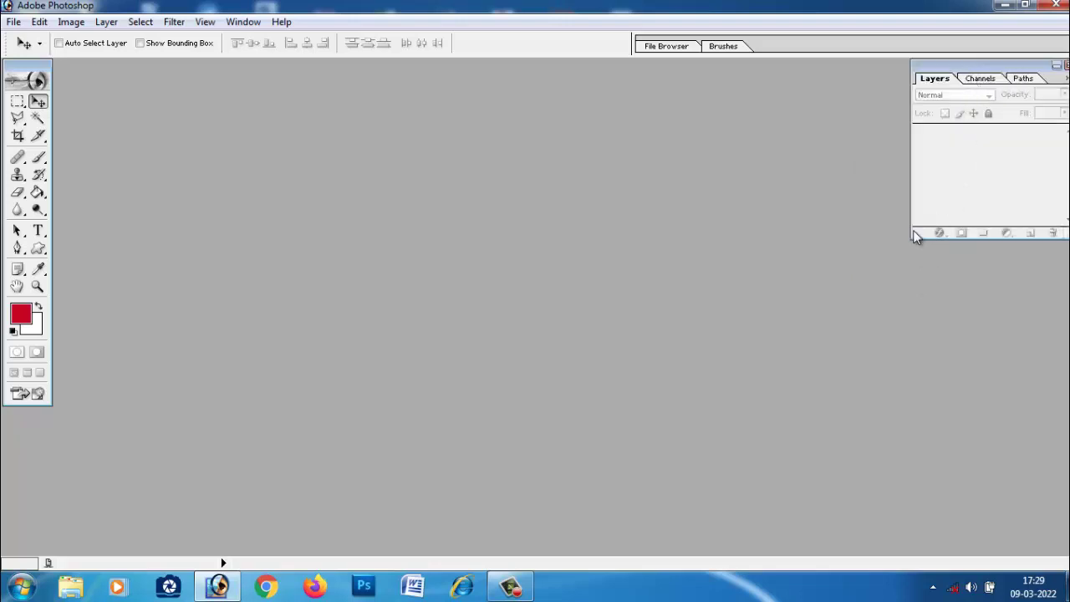
{"action": "left_click_drag", "start_coordinate": [908, 234], "coordinate": [890, 483]}
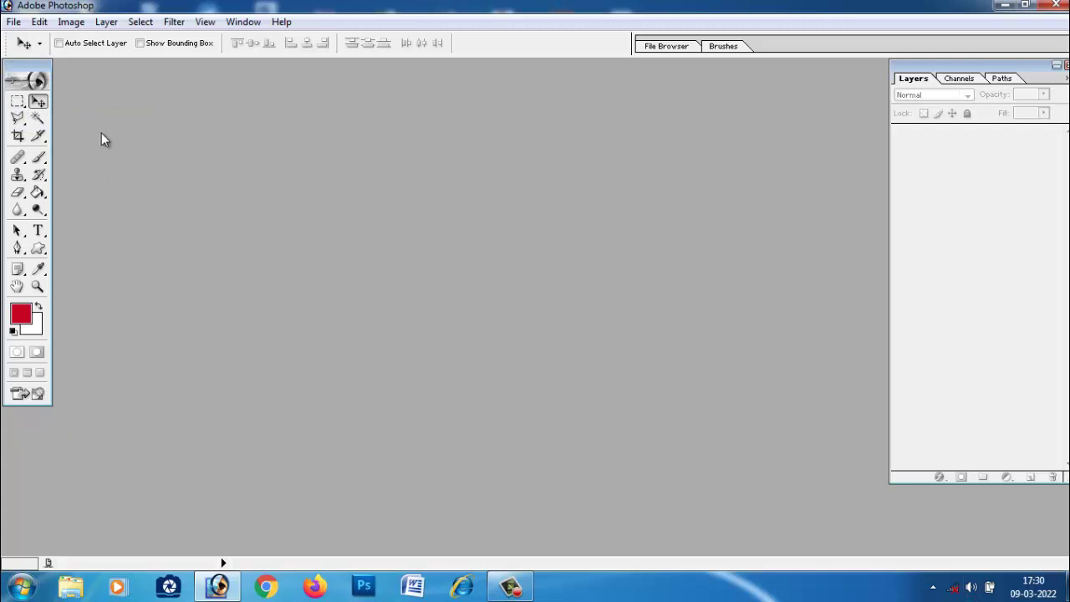
Step: Start a new Photoshop document and choose the 8 x 10 preset size
{"action": "left_click", "coordinate": [13, 22]}
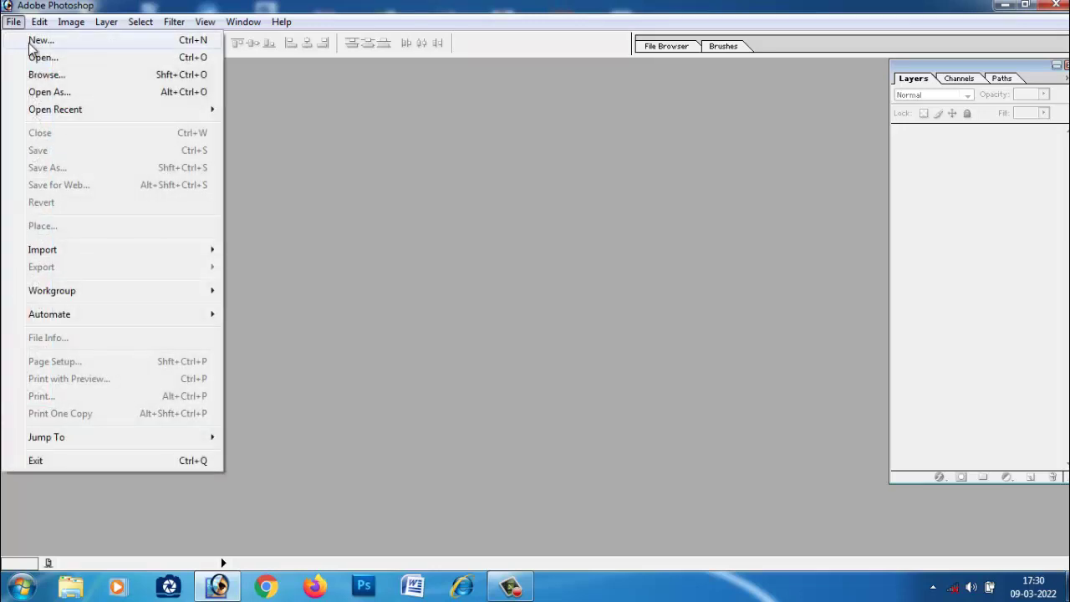
{"action": "left_click", "coordinate": [191, 46]}
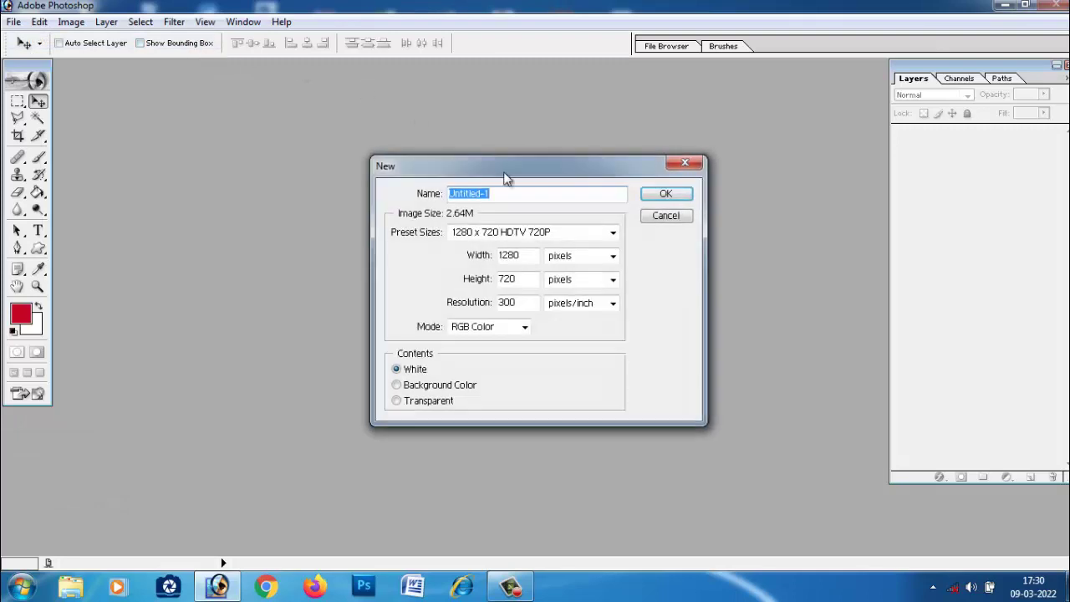
{"action": "left_click_drag", "start_coordinate": [521, 167], "coordinate": [428, 99]}
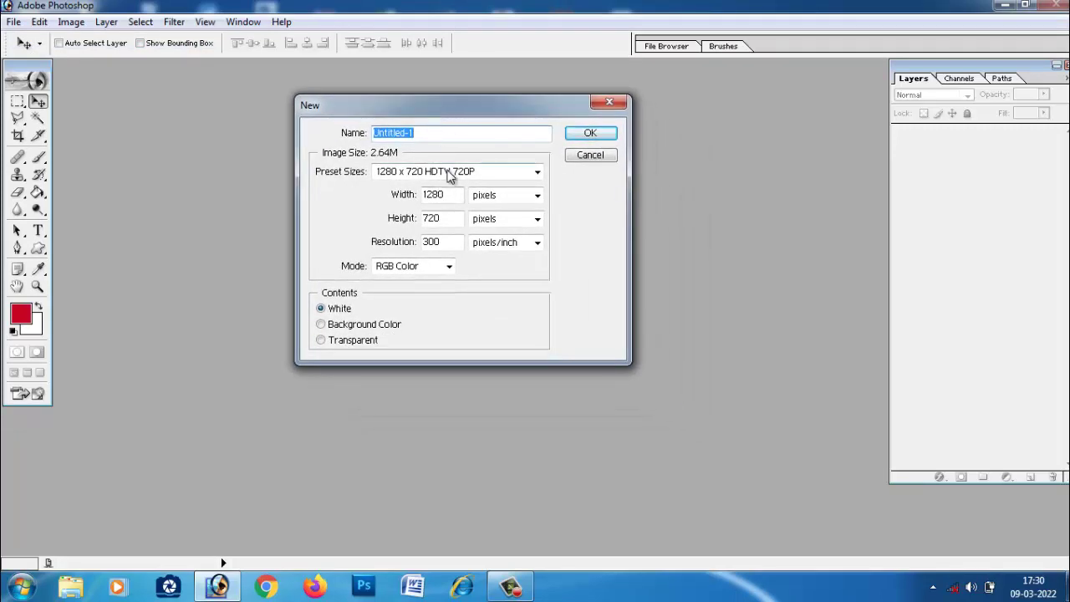
{"action": "left_click", "coordinate": [432, 172]}
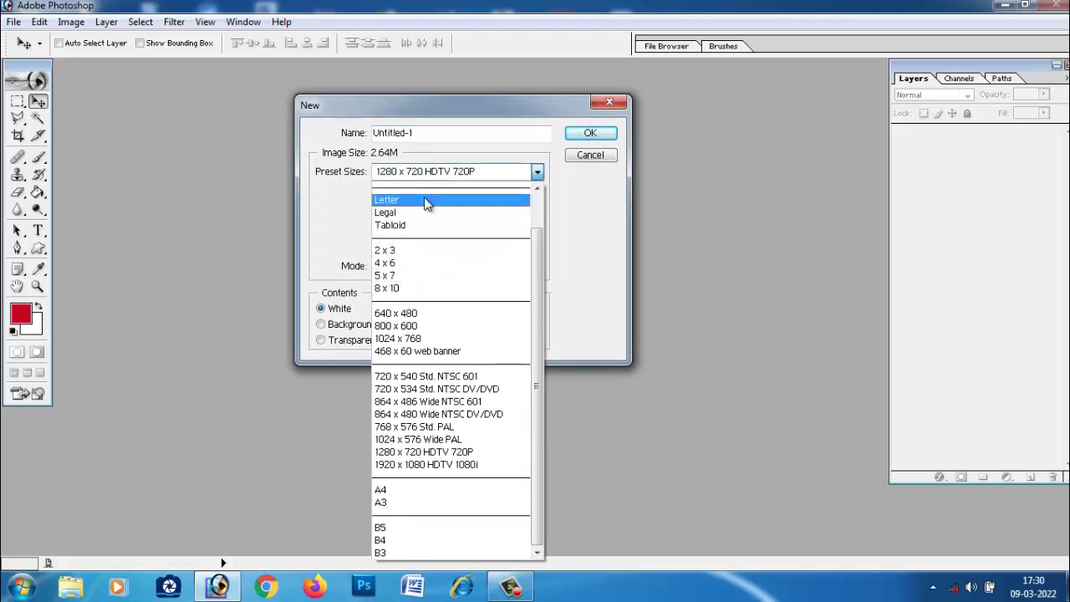
{"action": "left_click", "coordinate": [421, 174]}
{"action": "left_click", "coordinate": [420, 174]}
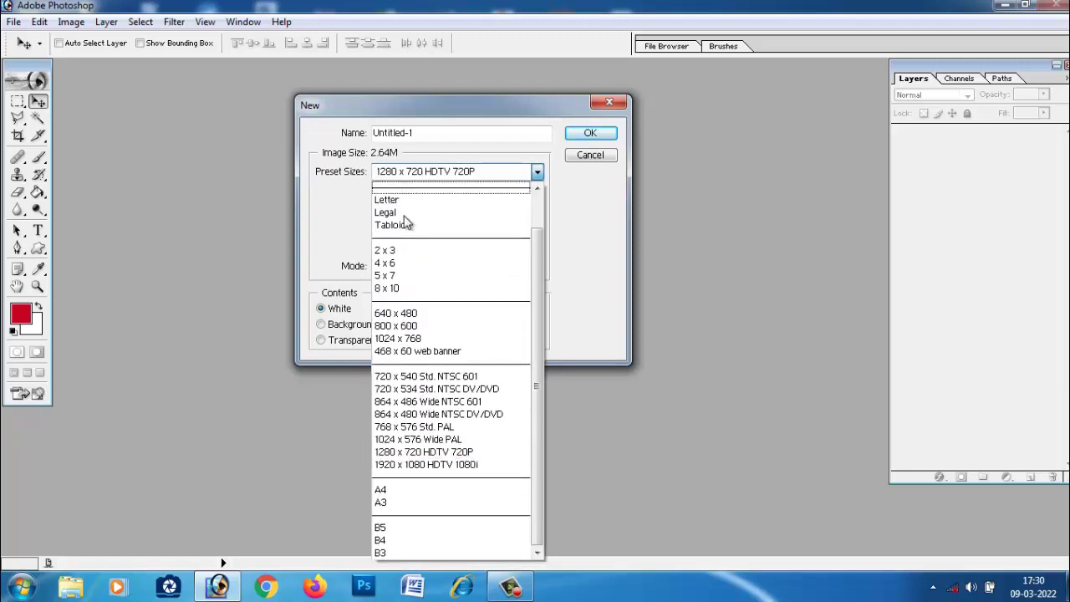
{"action": "left_click", "coordinate": [403, 289]}
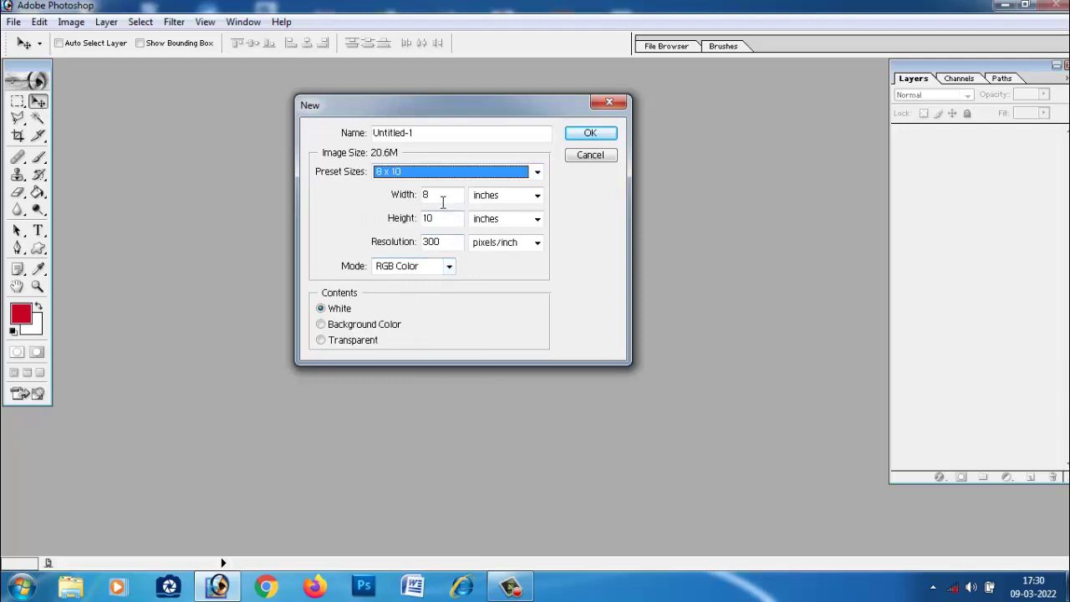
Step: Set both the width and height units to pixels and create the document, with its window maximized
{"action": "left_click", "coordinate": [472, 199]}
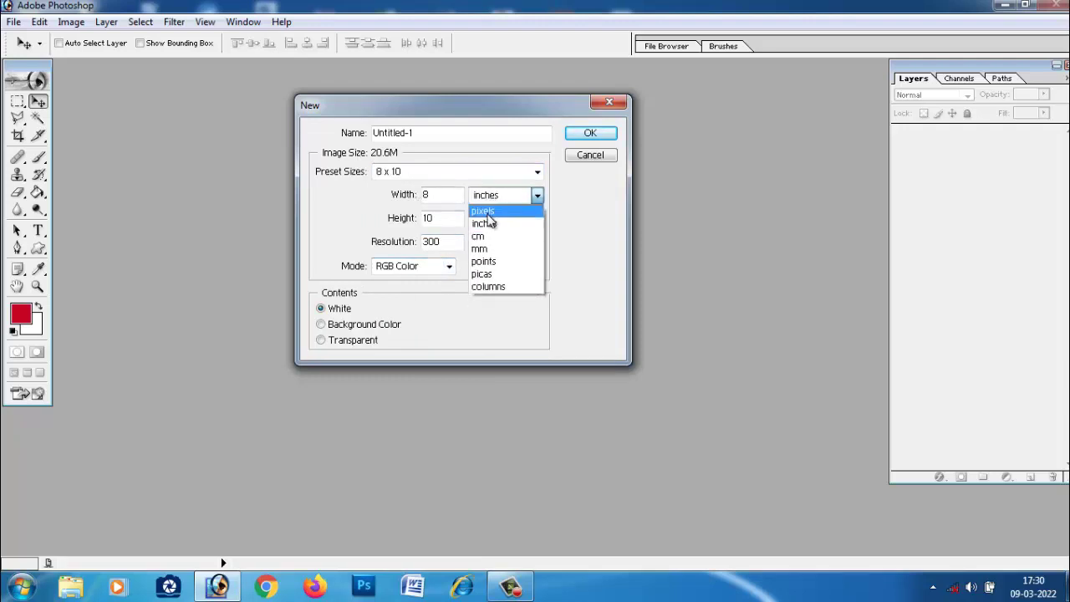
{"action": "left_click", "coordinate": [483, 210]}
{"action": "left_click", "coordinate": [488, 221]}
{"action": "left_click", "coordinate": [485, 260]}
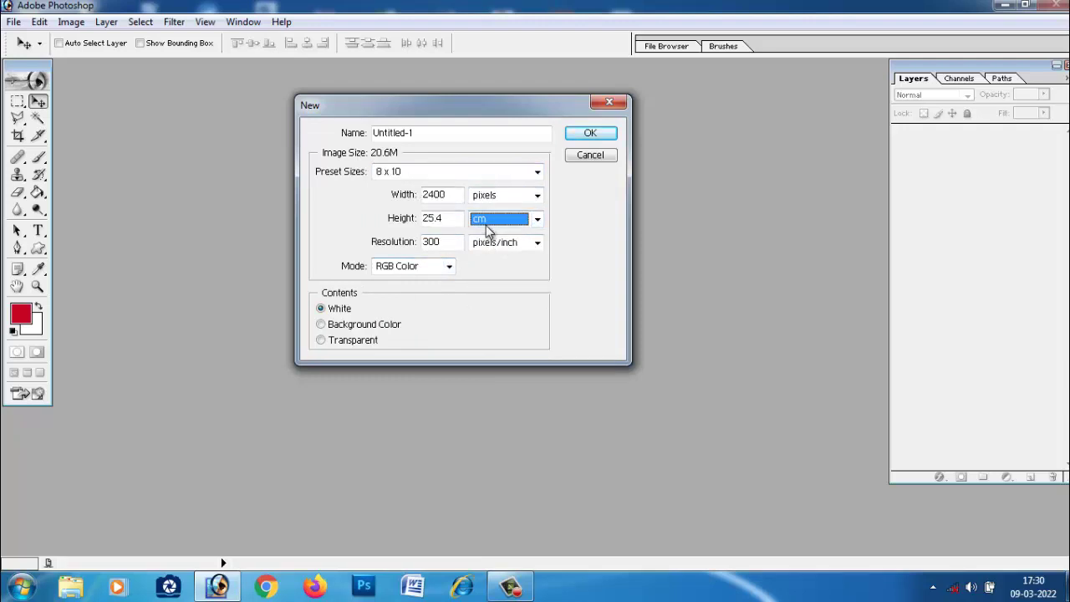
{"action": "left_click", "coordinate": [488, 221]}
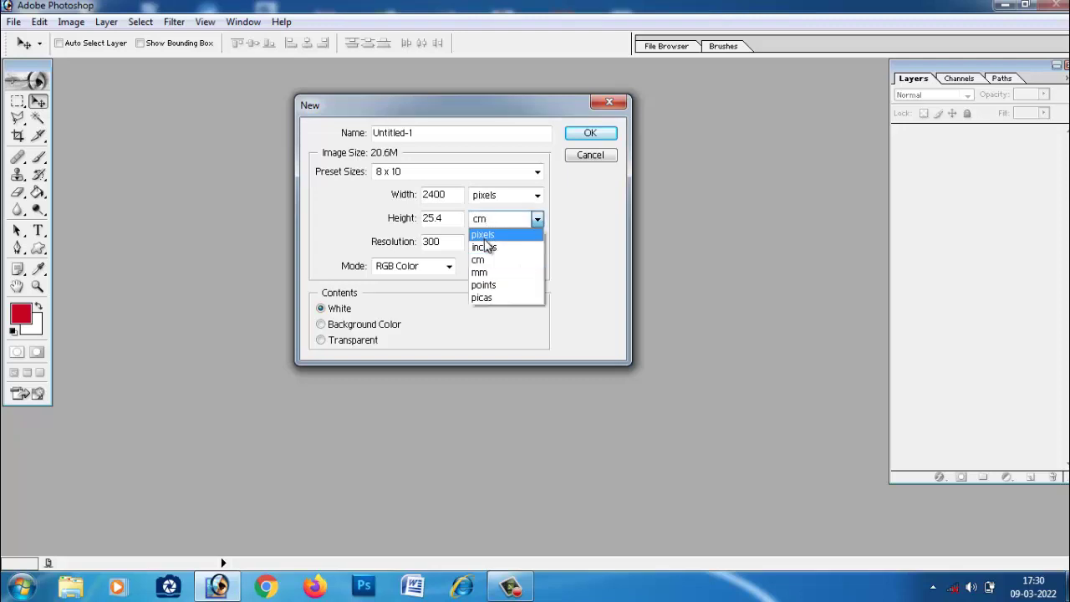
{"action": "left_click", "coordinate": [484, 235]}
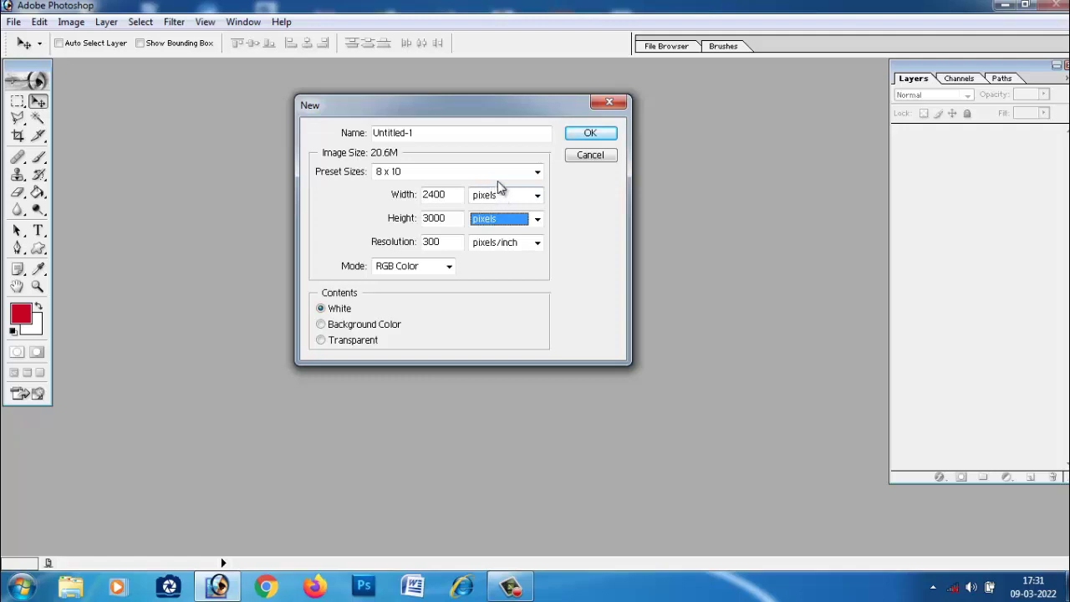
{"action": "left_click", "coordinate": [594, 136]}
{"action": "left_click", "coordinate": [343, 74]}
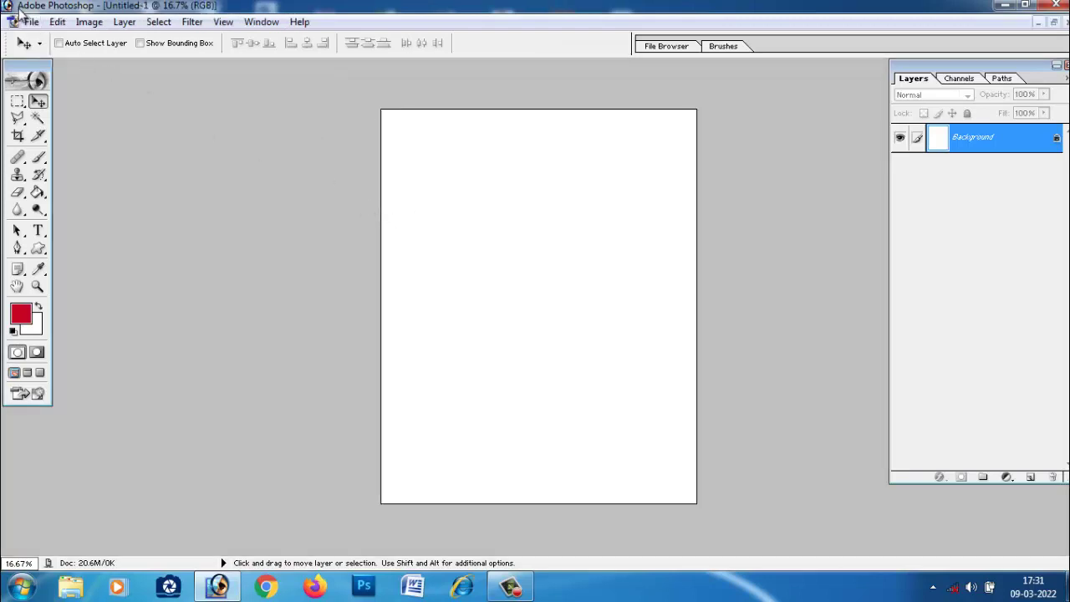
Step: Paint a small red scribble with the 60 px Brush tool, and cover the page's upper half with broad strokes using a larger brush
{"action": "left_click", "coordinate": [38, 157]}
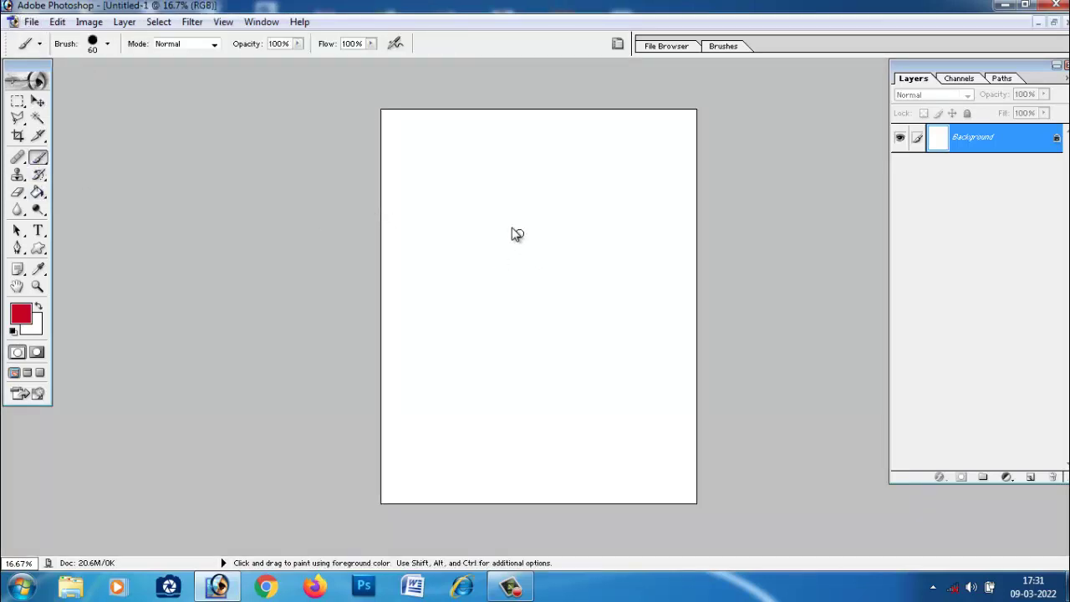
{"action": "left_click_drag", "start_coordinate": [513, 231], "coordinate": [514, 234]}
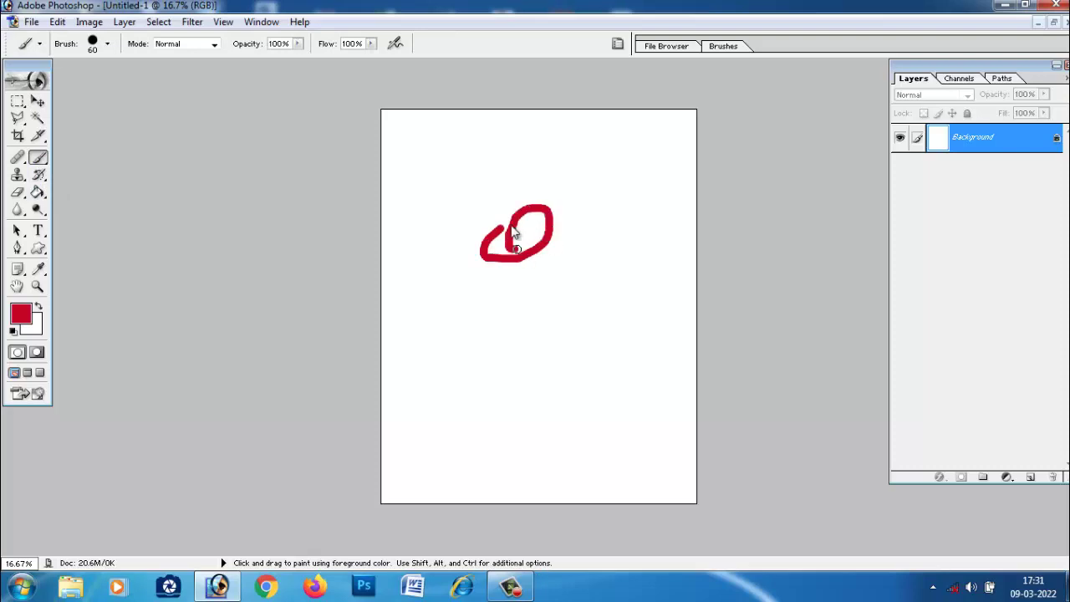
{"action": "left_click", "coordinate": [107, 44]}
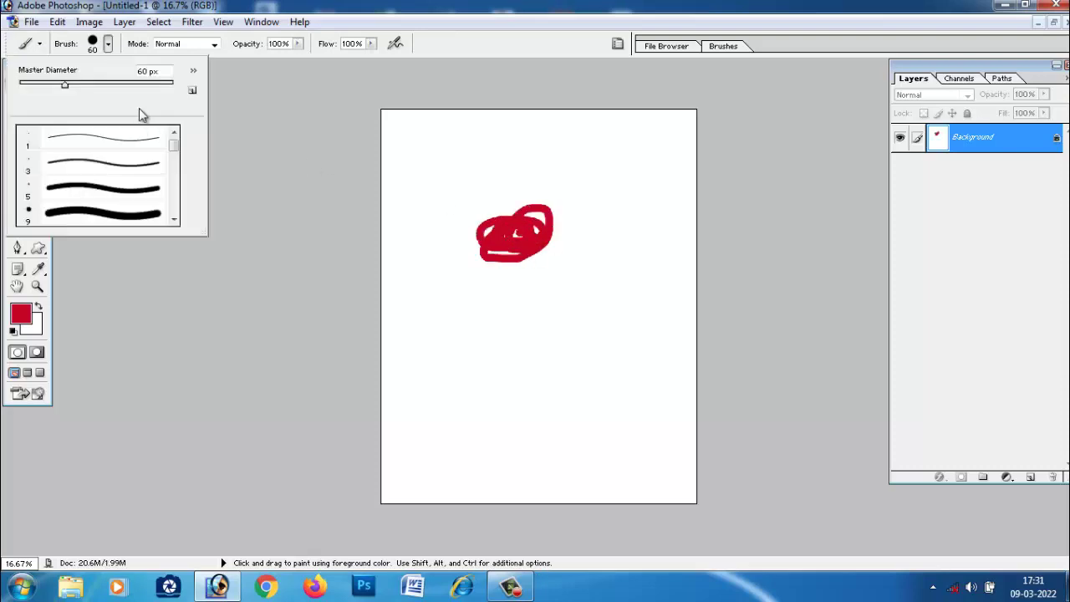
{"action": "left_click", "coordinate": [100, 87]}
{"action": "mouse_move", "coordinate": [469, 251]}
{"action": "left_mouse_down"}
{"action": "mouse_move", "coordinate": [573, 191]}
{"action": "mouse_move", "coordinate": [490, 222]}
{"action": "mouse_move", "coordinate": [632, 207]}
{"action": "mouse_move", "coordinate": [537, 217]}
{"action": "mouse_move", "coordinate": [497, 237]}
{"action": "mouse_move", "coordinate": [685, 262]}
{"action": "mouse_move", "coordinate": [639, 290]}
{"action": "mouse_move", "coordinate": [679, 293]}
{"action": "left_mouse_up"}
Step: Switch to the Move tool and zoom in closely on the painted canvas to about 487%
{"action": "left_click", "coordinate": [38, 102]}
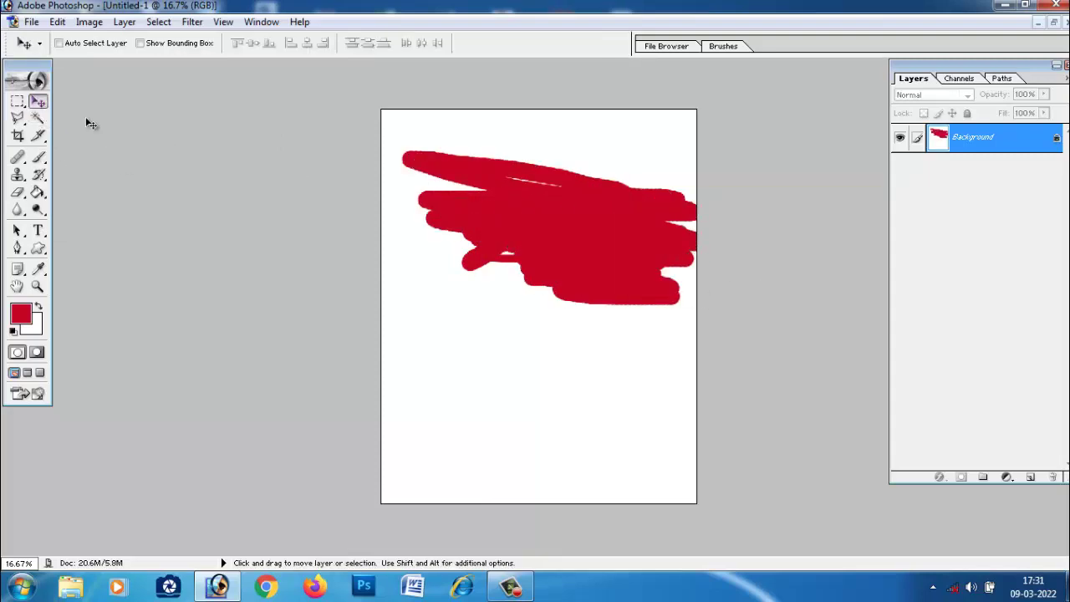
{"action": "scroll", "coordinate": [719, 313], "scroll_direction": "up", "scroll_amount": 6}
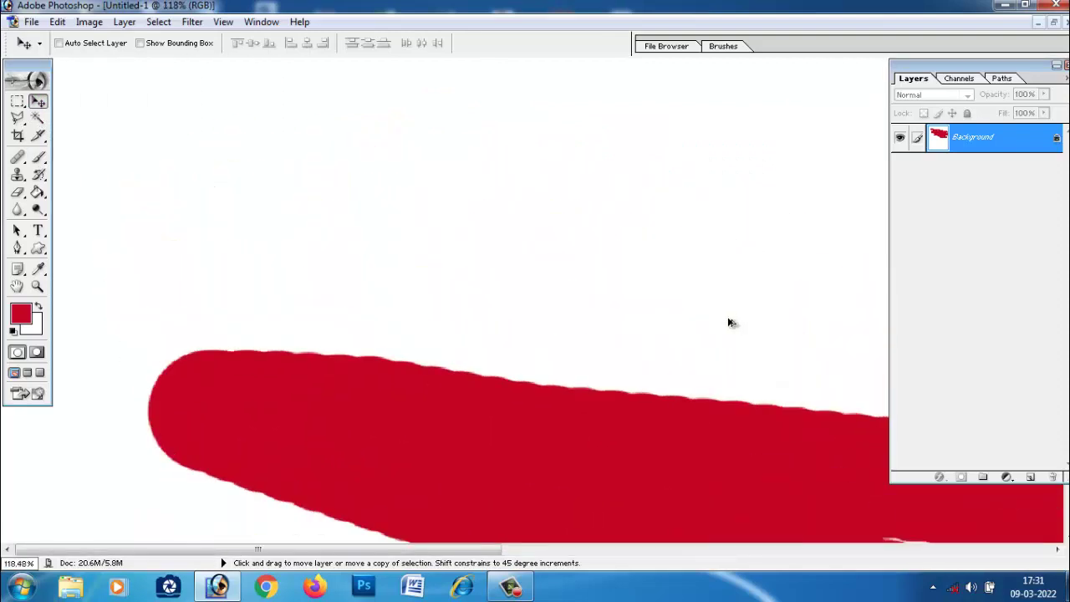
{"action": "scroll", "coordinate": [729, 323], "scroll_direction": "up", "scroll_amount": 5}
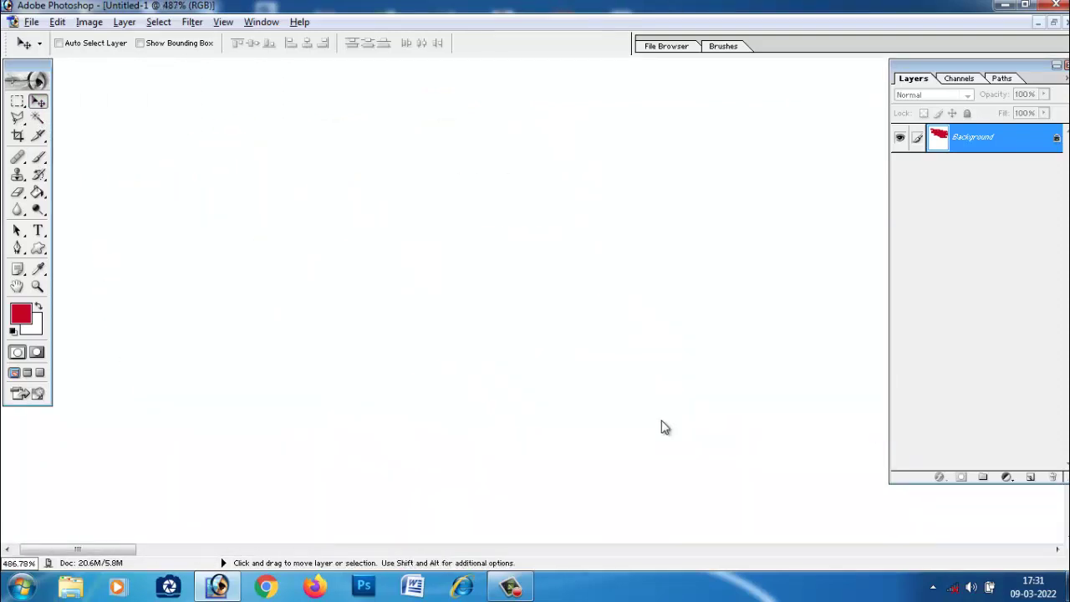
Step: Examine the individual pixels along the red paint's upper edge at 1600% magnification
{"action": "scroll", "coordinate": [707, 346], "scroll_direction": "down", "scroll_amount": 2}
{"action": "scroll", "coordinate": [466, 205], "scroll_direction": "up", "scroll_amount": 3}
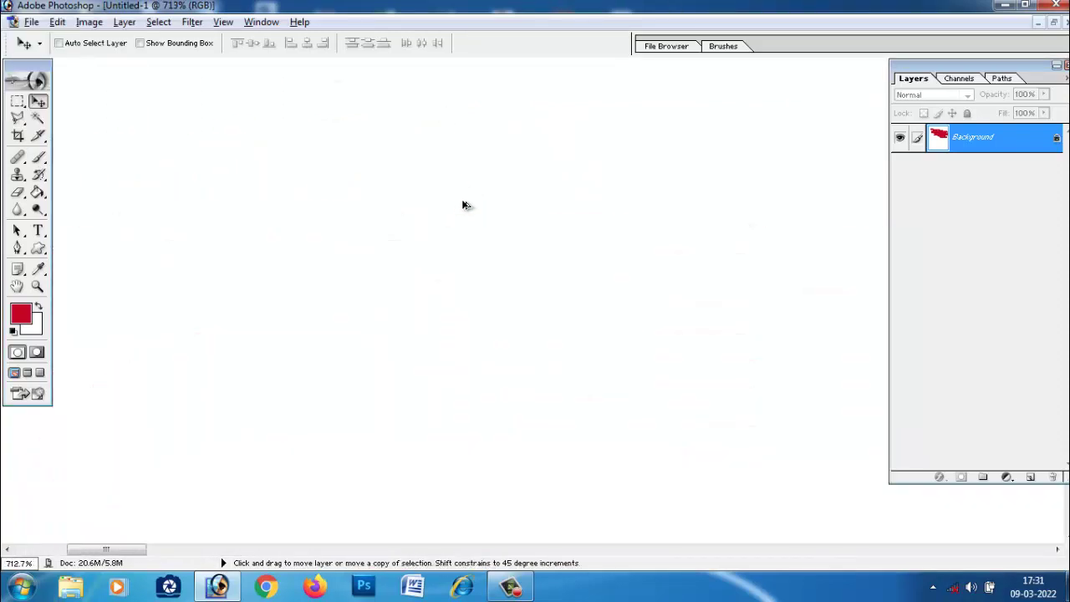
{"action": "scroll", "coordinate": [466, 205], "scroll_direction": "up", "scroll_amount": 2}
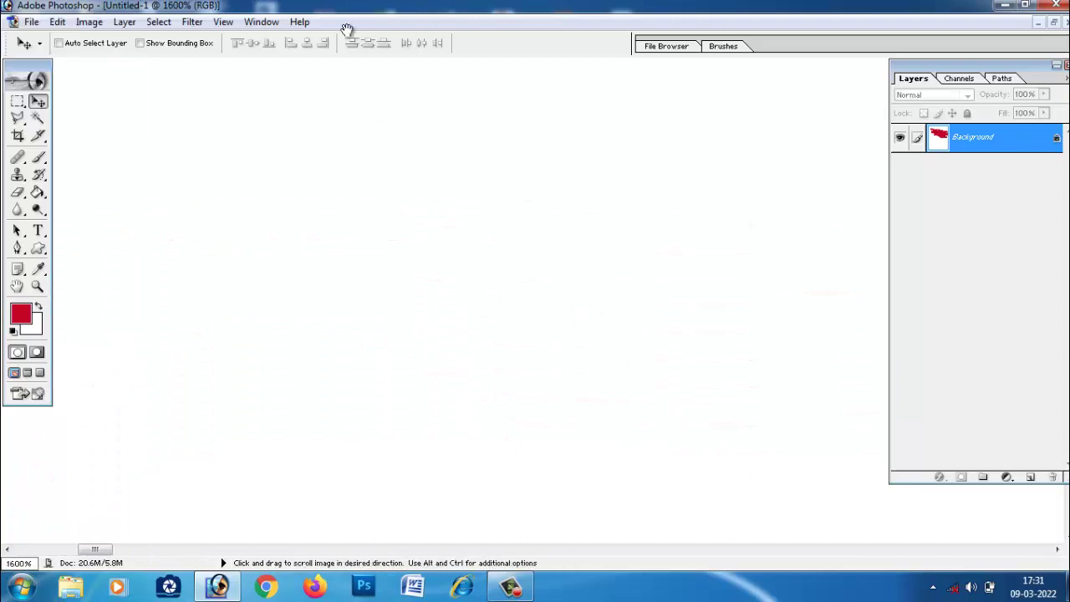
{"action": "mouse_move", "coordinate": [628, 359]}
{"action": "left_mouse_down"}
{"action": "mouse_move", "coordinate": [544, 174]}
{"action": "mouse_move", "coordinate": [484, 307]}
{"action": "mouse_move", "coordinate": [491, 300]}
{"action": "left_mouse_up"}
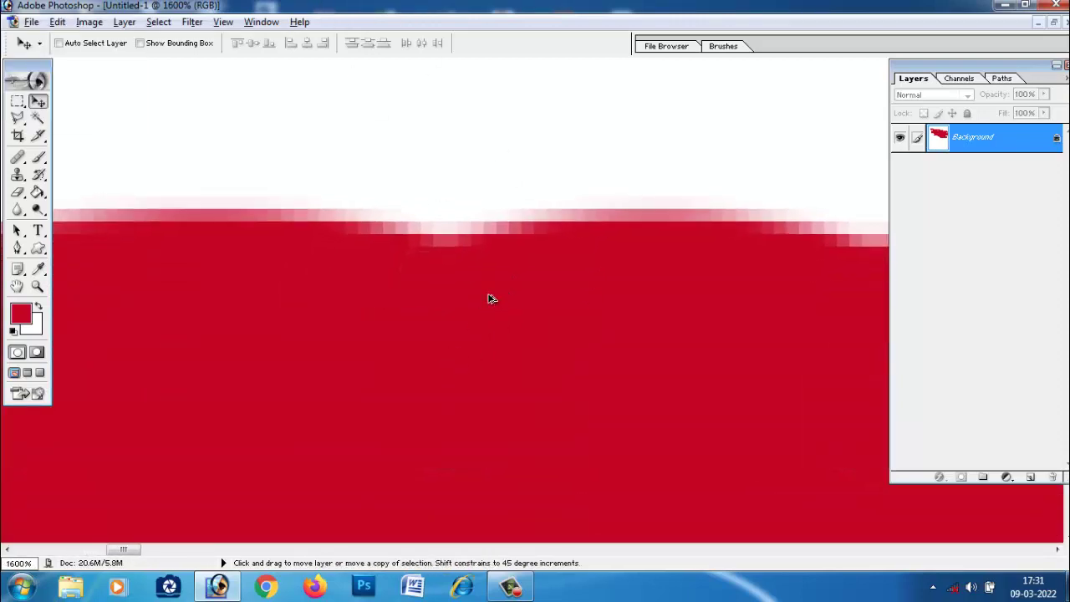
{"action": "scroll", "coordinate": [525, 341], "scroll_direction": "down", "scroll_amount": 1}
Step: Duplicate the painted Background layer and shift the copy slightly with the Move tool
{"action": "left_click", "coordinate": [525, 342], "text": "alt"}
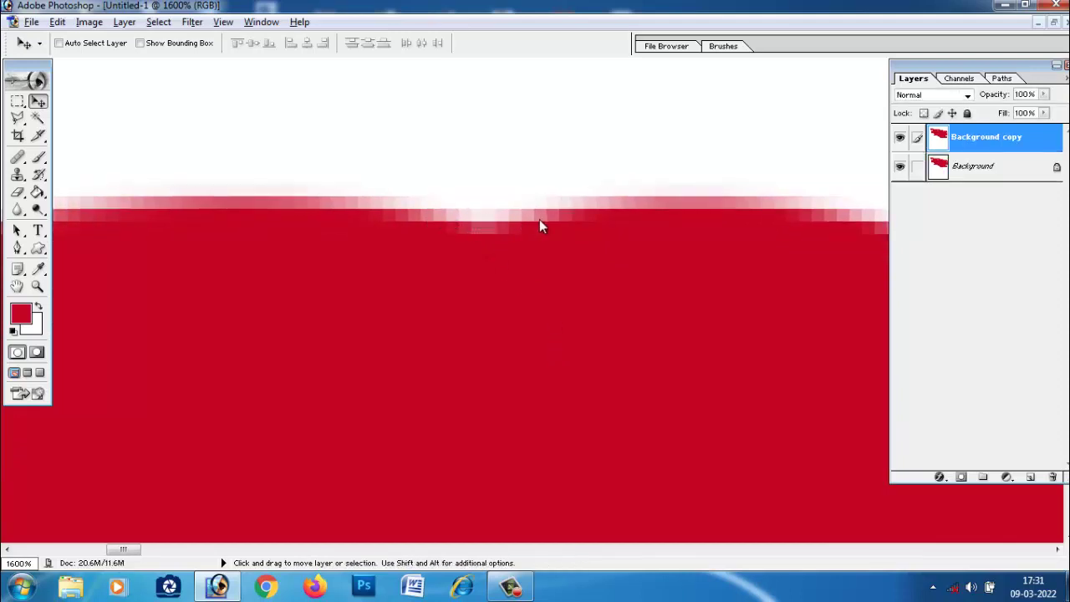
{"action": "scroll", "coordinate": [428, 261], "scroll_direction": "left", "scroll_amount": 5}
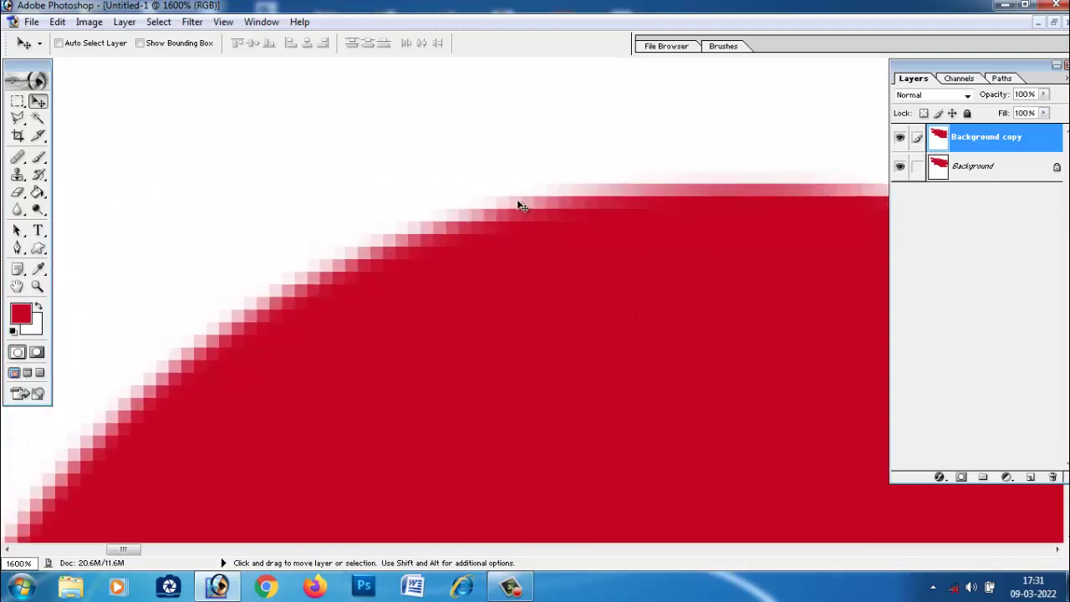
{"action": "left_click_drag", "start_coordinate": [518, 239], "coordinate": [485, 201]}
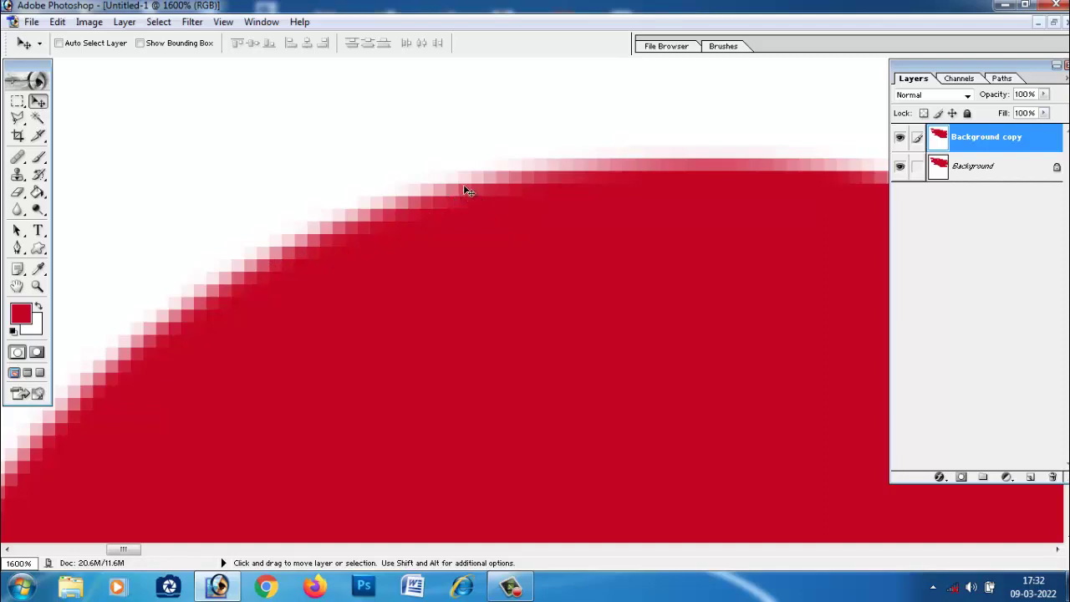
{"action": "left_click_drag", "start_coordinate": [371, 227], "coordinate": [317, 176]}
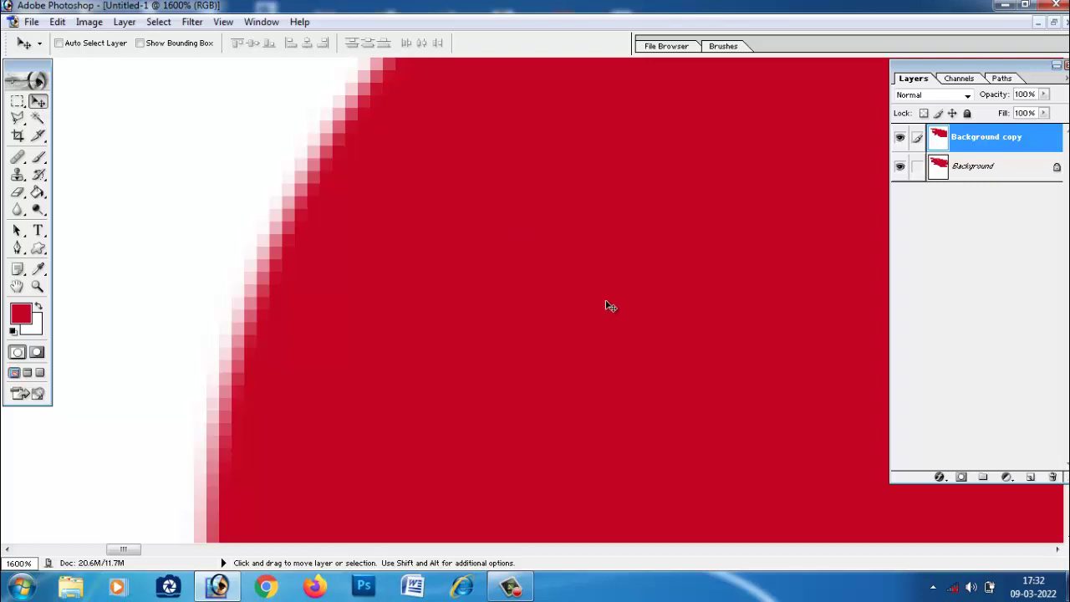
Step: Examine the pixelated upper, curved and lower edges of the red paint at several magnifications
{"action": "scroll", "coordinate": [608, 306], "scroll_direction": "down", "scroll_amount": 3}
{"action": "left_click_drag", "start_coordinate": [593, 370], "coordinate": [525, 420]}
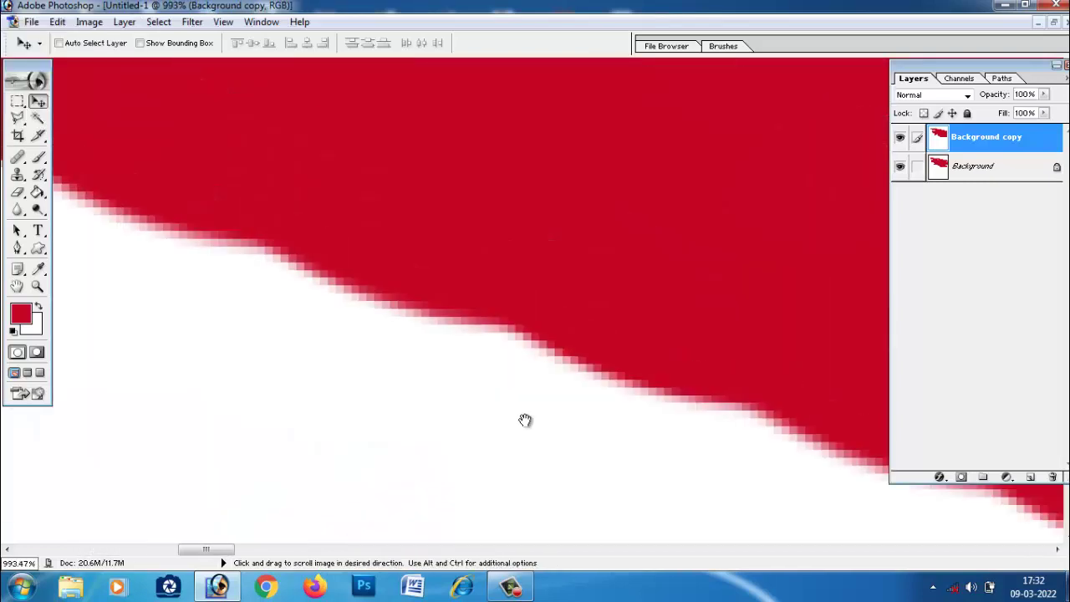
{"action": "scroll", "coordinate": [581, 358], "scroll_direction": "up", "scroll_amount": 2}
{"action": "scroll", "coordinate": [574, 363], "scroll_direction": "down", "scroll_amount": 2}
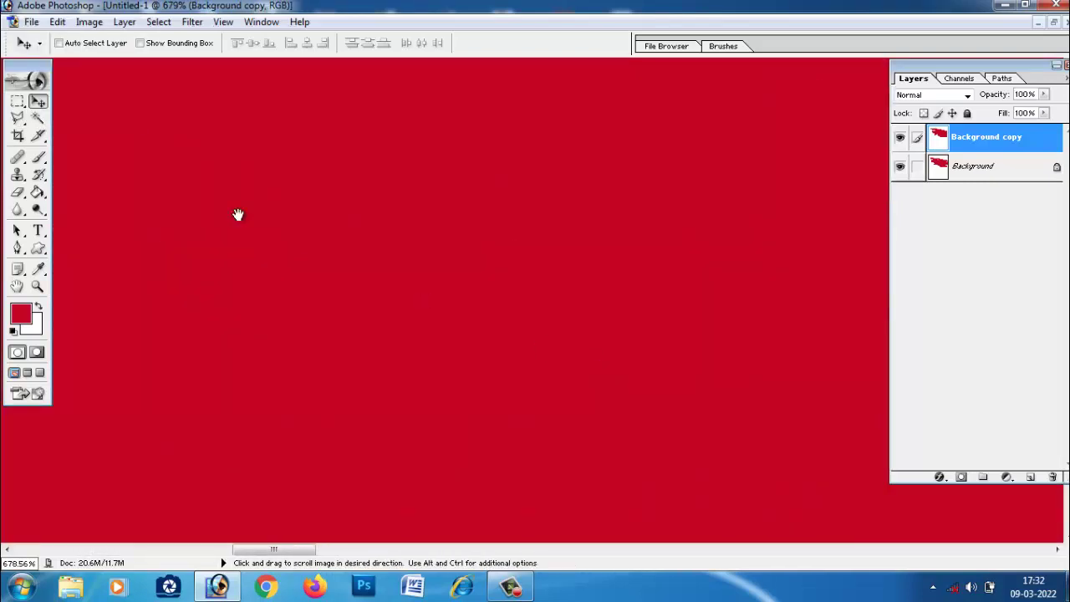
{"action": "scroll", "coordinate": [238, 215], "scroll_direction": "up", "scroll_amount": 5}
{"action": "scroll", "coordinate": [704, 253], "scroll_direction": "left", "scroll_amount": 5}
{"action": "scroll", "coordinate": [355, 362], "scroll_direction": "down", "scroll_amount": 2}
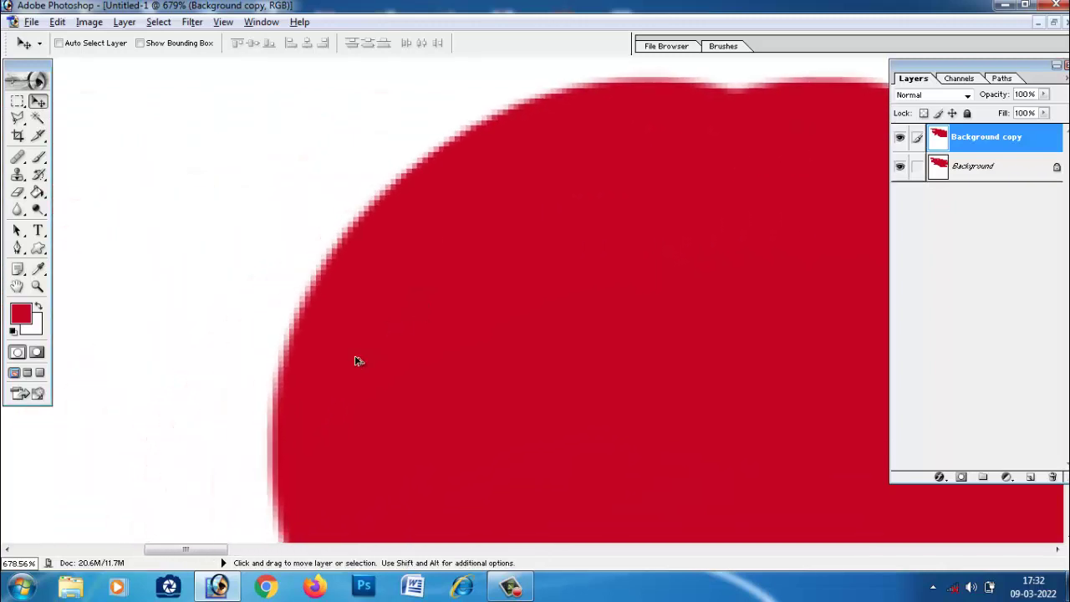
{"action": "scroll", "coordinate": [355, 361], "scroll_direction": "down", "scroll_amount": 3}
{"action": "key", "text": "alt+space"}
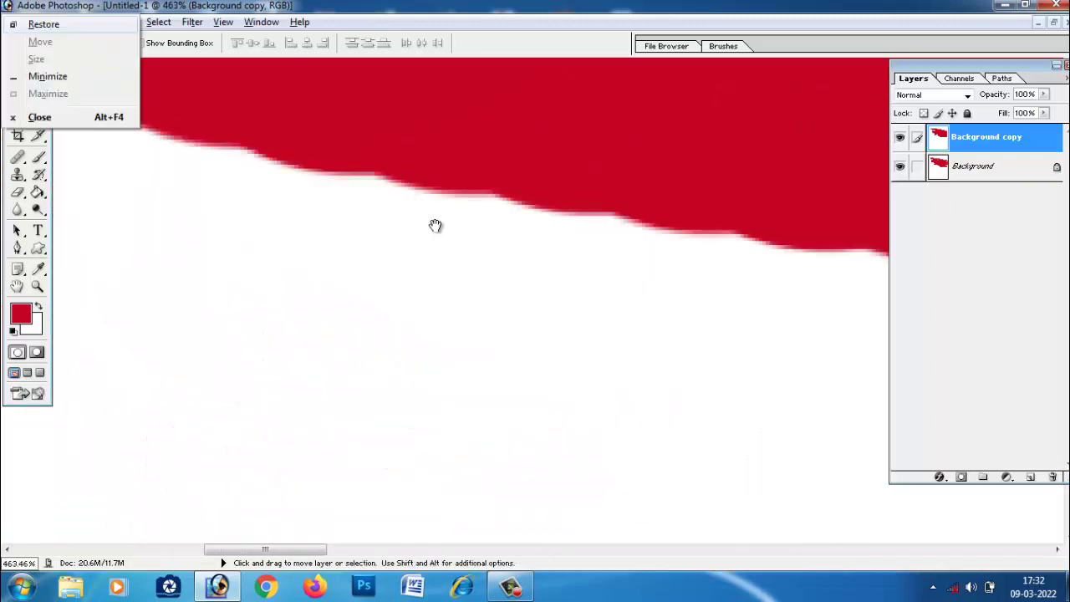
{"action": "scroll", "coordinate": [436, 226], "scroll_direction": "up", "scroll_amount": 2}
{"action": "scroll", "coordinate": [299, 226], "scroll_direction": "left", "scroll_amount": 3}
{"action": "scroll", "coordinate": [317, 342], "scroll_direction": "up", "scroll_amount": 2}
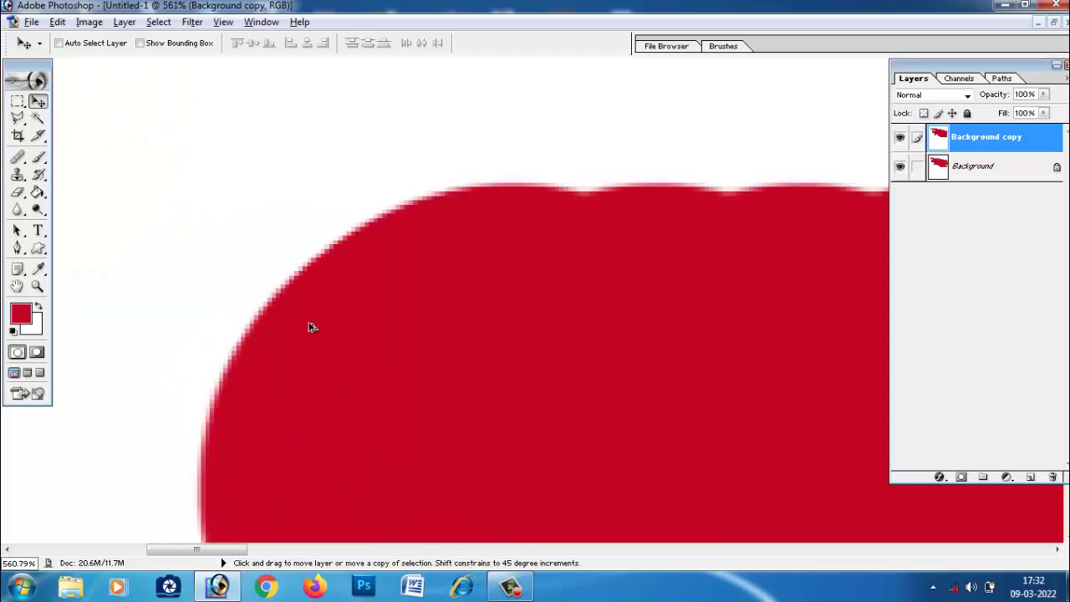
{"action": "scroll", "coordinate": [310, 326], "scroll_direction": "down", "scroll_amount": 2}
{"action": "scroll", "coordinate": [354, 327], "scroll_direction": "up", "scroll_amount": 2}
{"action": "scroll", "coordinate": [452, 343], "scroll_direction": "up", "scroll_amount": 2}
{"action": "scroll", "coordinate": [449, 346], "scroll_direction": "left", "scroll_amount": 2}
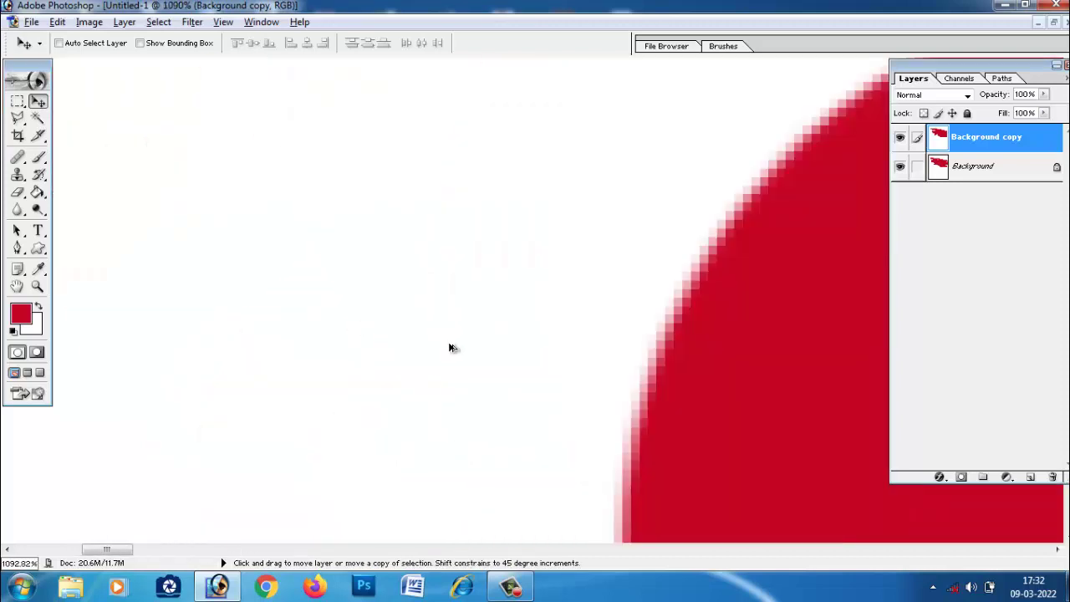
{"action": "scroll", "coordinate": [449, 346], "scroll_direction": "left", "scroll_amount": 2}
{"action": "scroll", "coordinate": [160, 309], "scroll_direction": "down", "scroll_amount": 3}
{"action": "scroll", "coordinate": [390, 253], "scroll_direction": "up", "scroll_amount": 1}
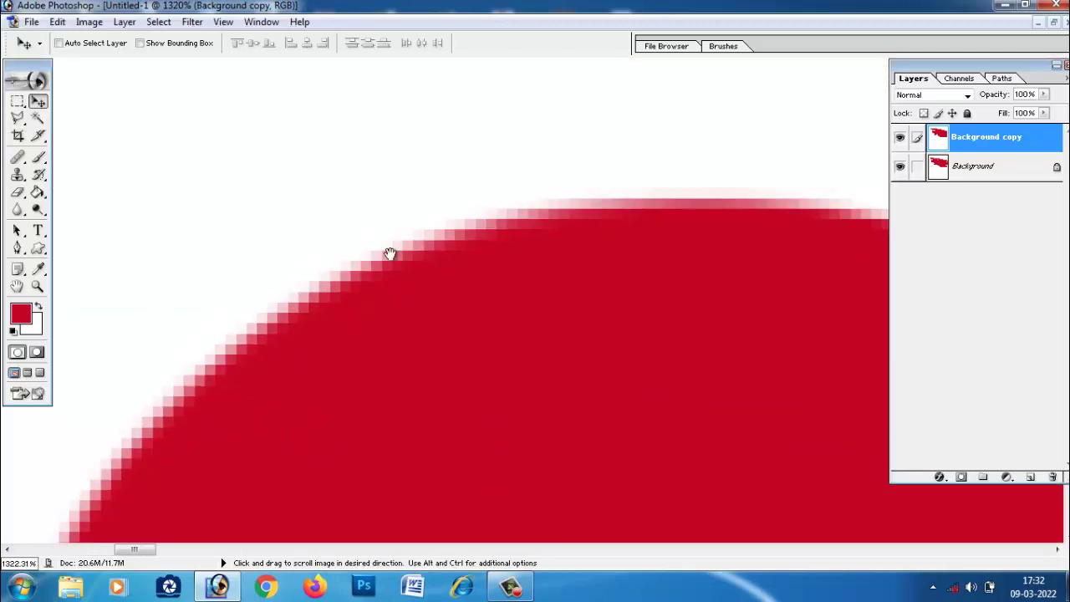
{"action": "scroll", "coordinate": [389, 253], "scroll_direction": "down", "scroll_amount": 2}
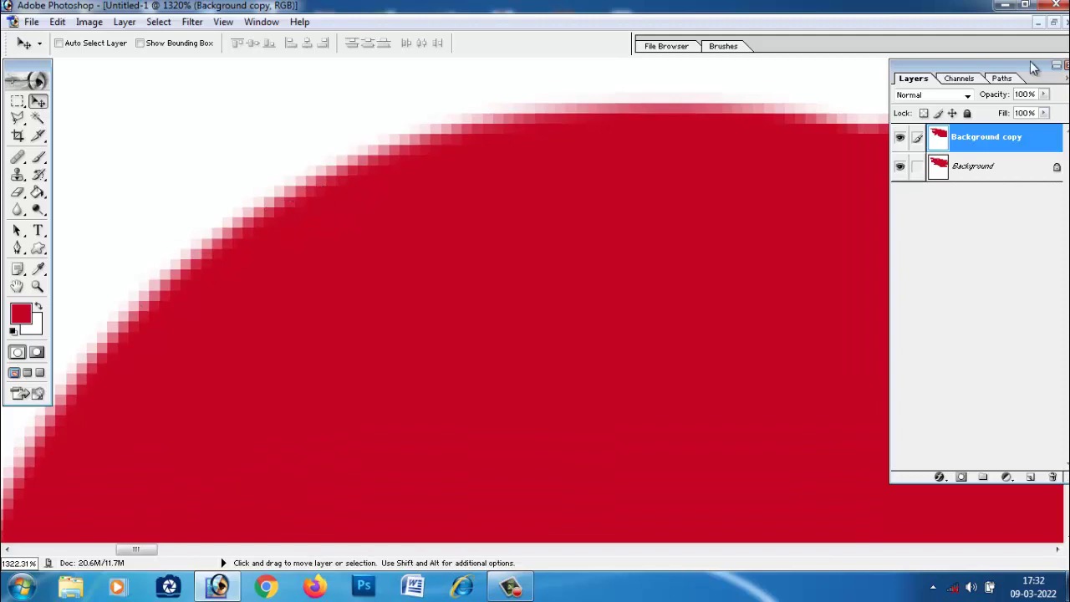
Step: Start a new document with the 8 x 10 preset and set its width unit to inches
{"action": "left_click", "coordinate": [31, 21]}
{"action": "left_click", "coordinate": [40, 39]}
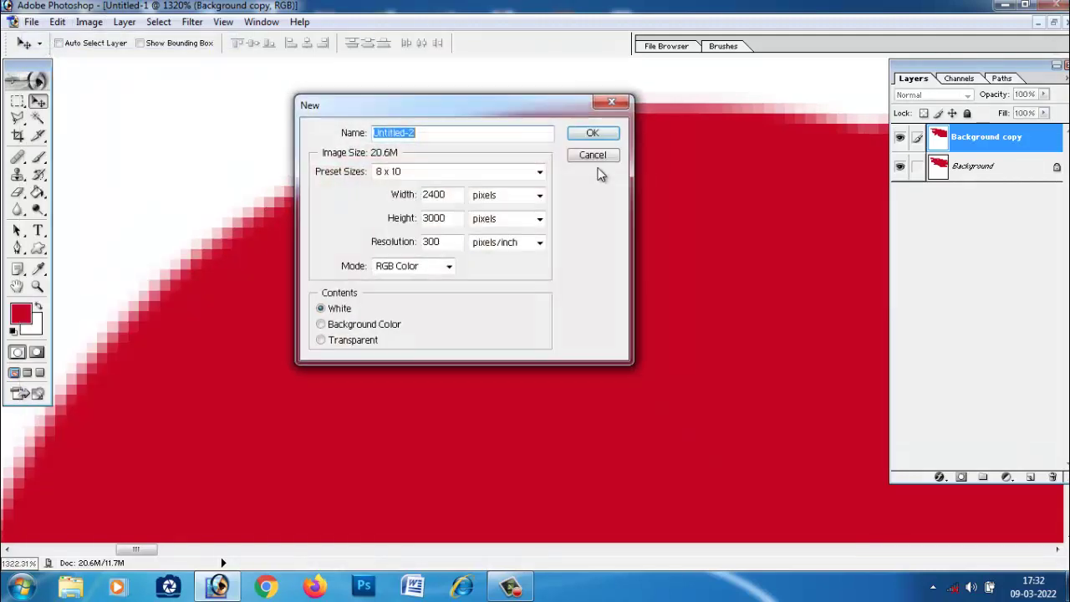
{"action": "left_click", "coordinate": [504, 197]}
{"action": "left_click", "coordinate": [504, 223]}
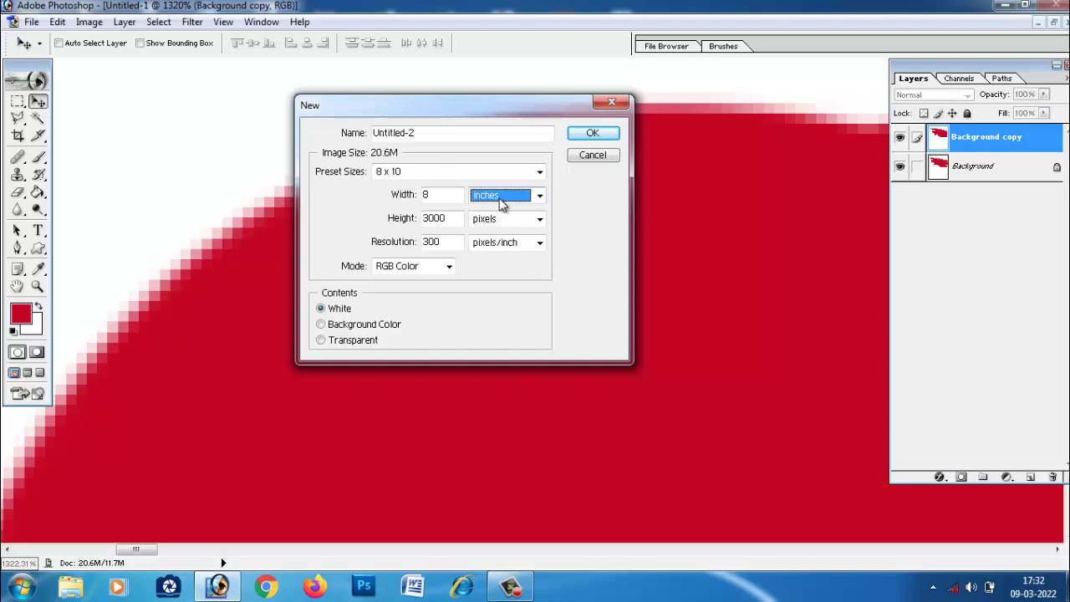
Step: Set the new document's width unit to cm and look over the other available units
{"action": "left_click", "coordinate": [501, 202]}
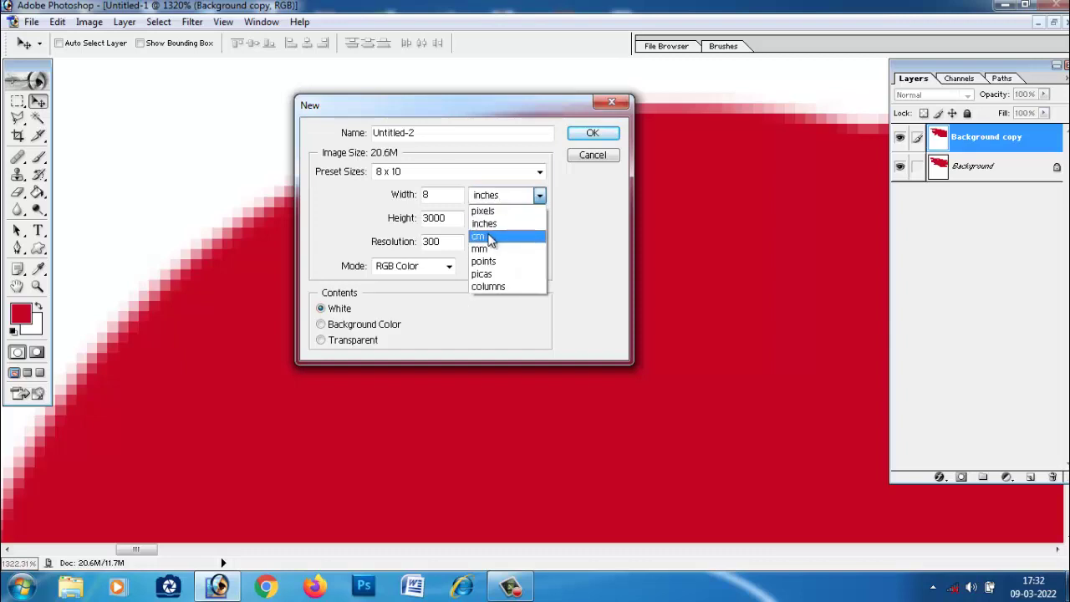
{"action": "left_click", "coordinate": [491, 239]}
{"action": "left_click", "coordinate": [504, 193]}
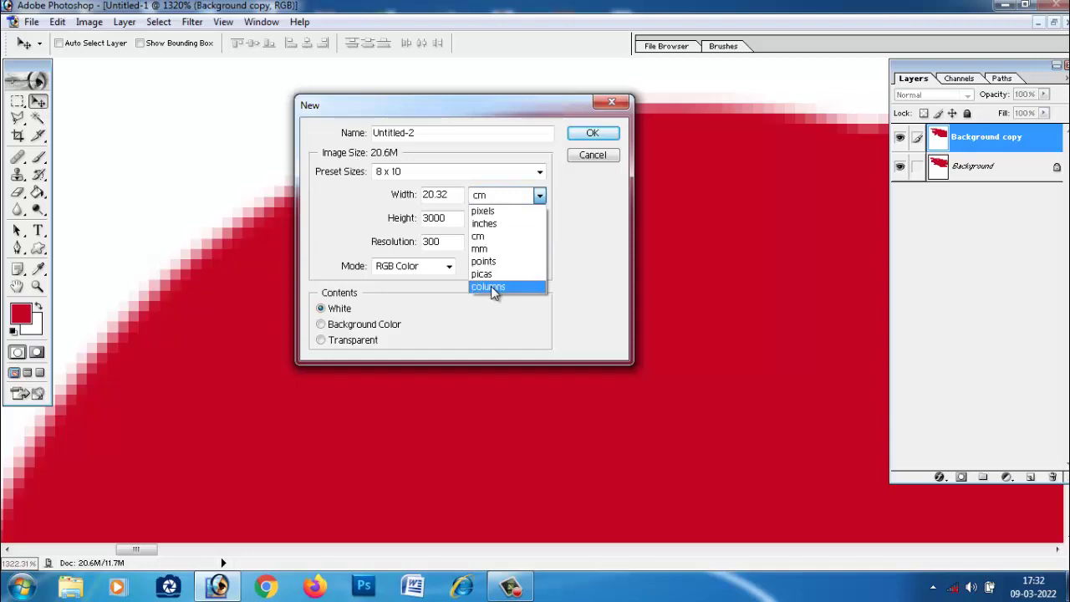
{"action": "left_click", "coordinate": [486, 166]}
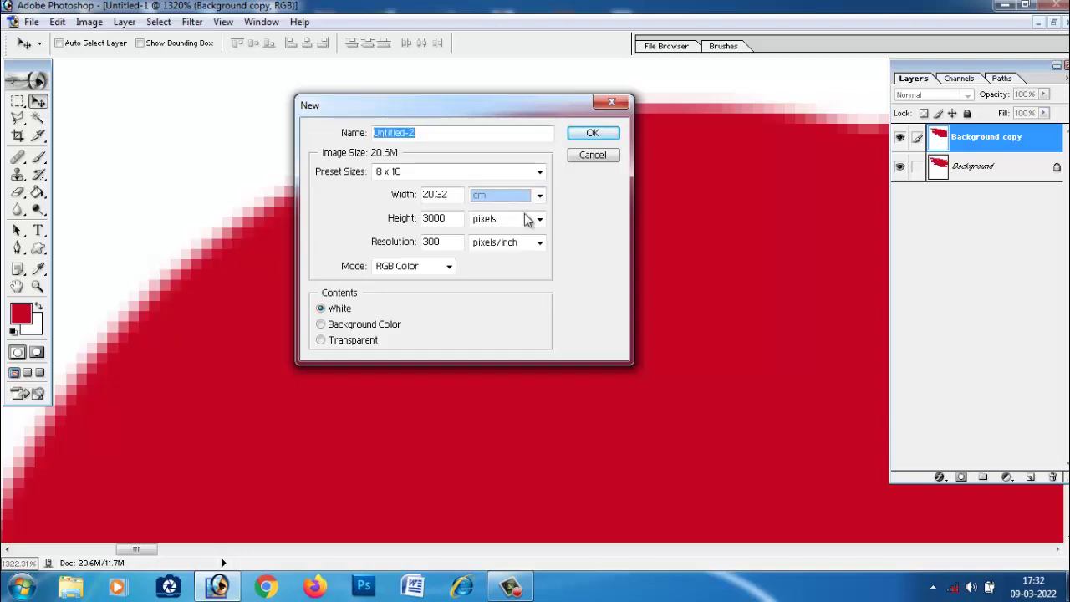
Step: Set both the height and width units of the new document to inches
{"action": "left_click", "coordinate": [485, 220]}
{"action": "left_click", "coordinate": [496, 240]}
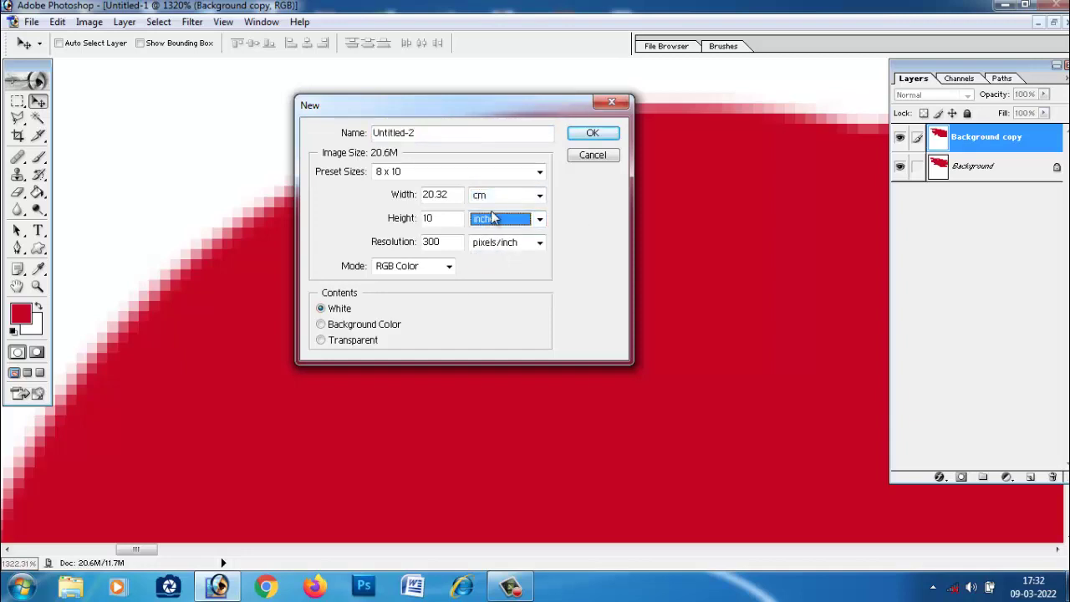
{"action": "left_click", "coordinate": [489, 199]}
{"action": "left_click", "coordinate": [487, 222]}
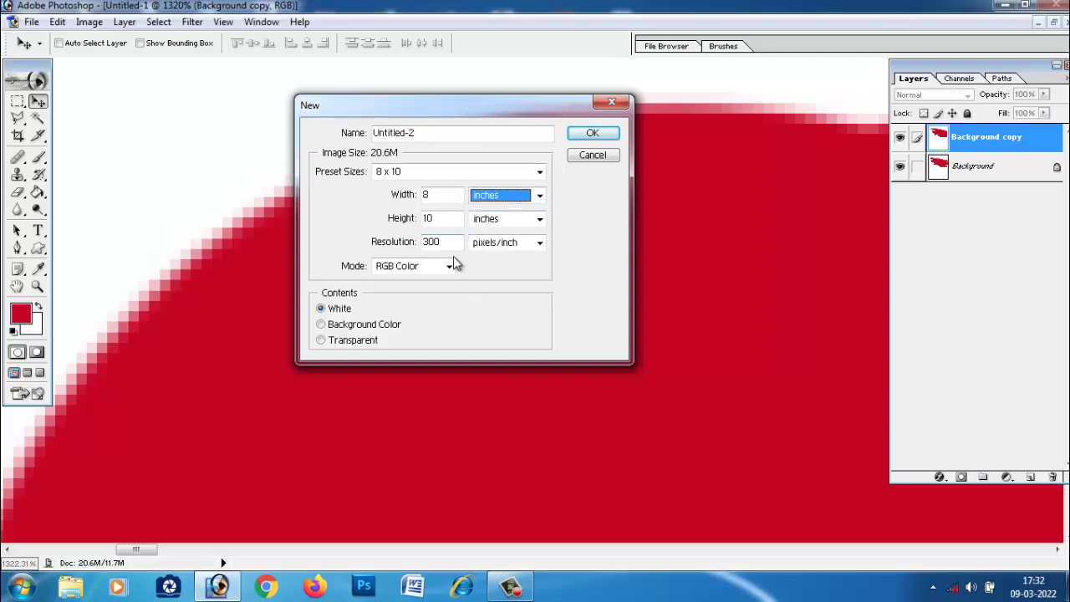
Step: Keep the resolution at 300 pixels/inch and create the 8 x 10 inch document, with its window maximized
{"action": "left_click", "coordinate": [416, 244]}
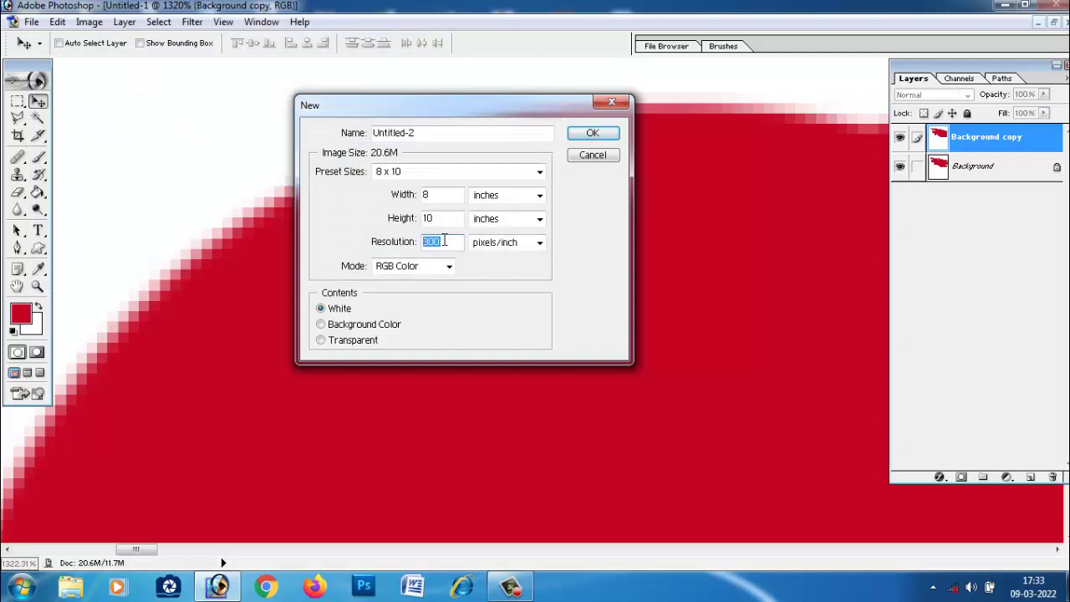
{"action": "left_click", "coordinate": [444, 241]}
{"action": "left_click", "coordinate": [596, 136]}
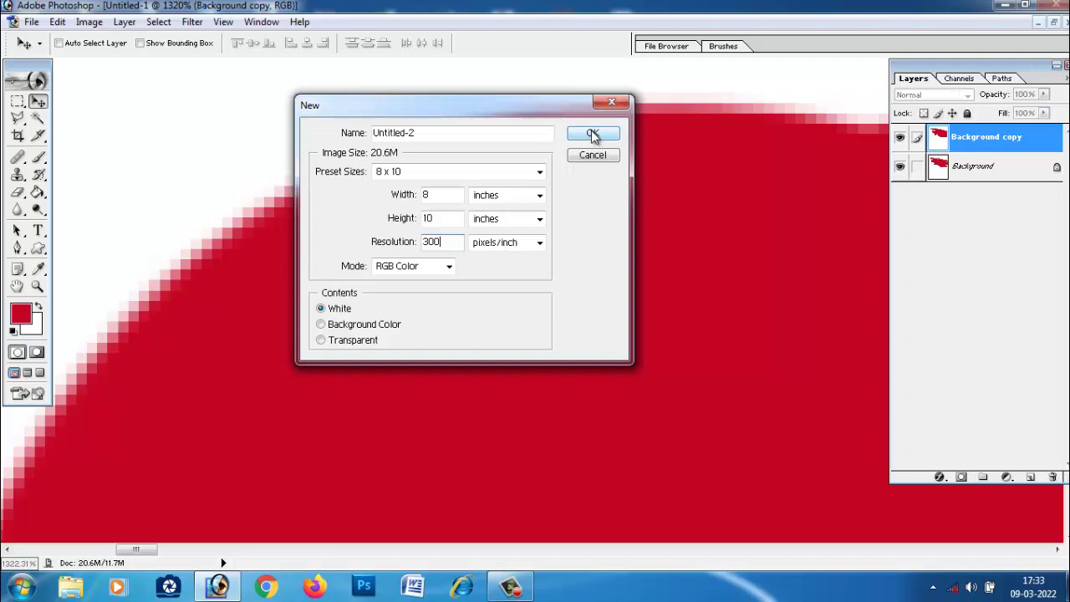
{"action": "left_click", "coordinate": [350, 80]}
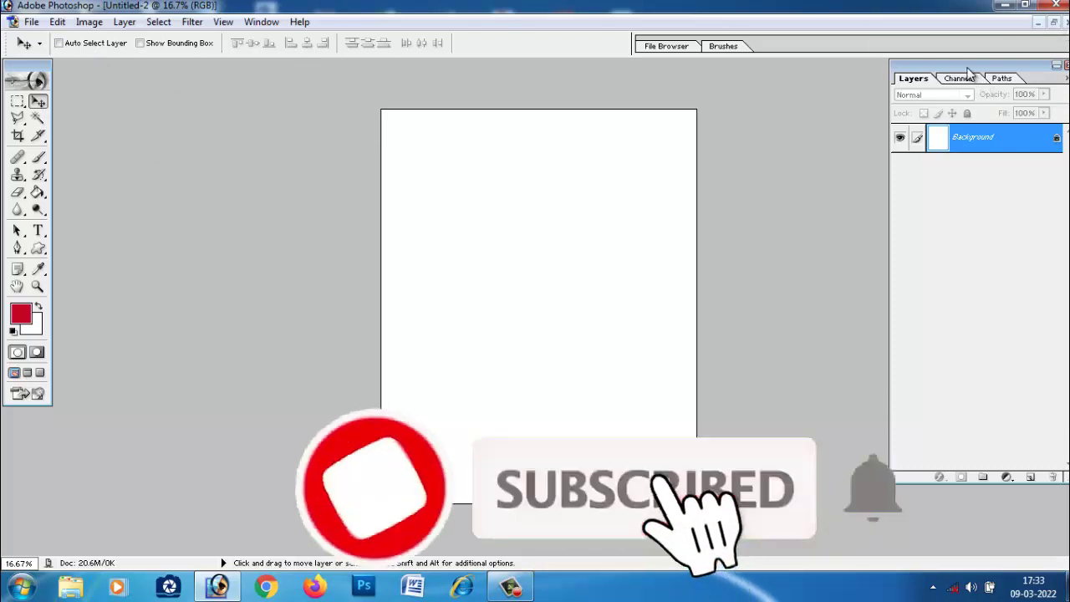
Step: Move the Layers palette further into the workspace, close it and show it again
{"action": "left_click_drag", "start_coordinate": [980, 82], "coordinate": [964, 83]}
{"action": "left_click", "coordinate": [1056, 64]}
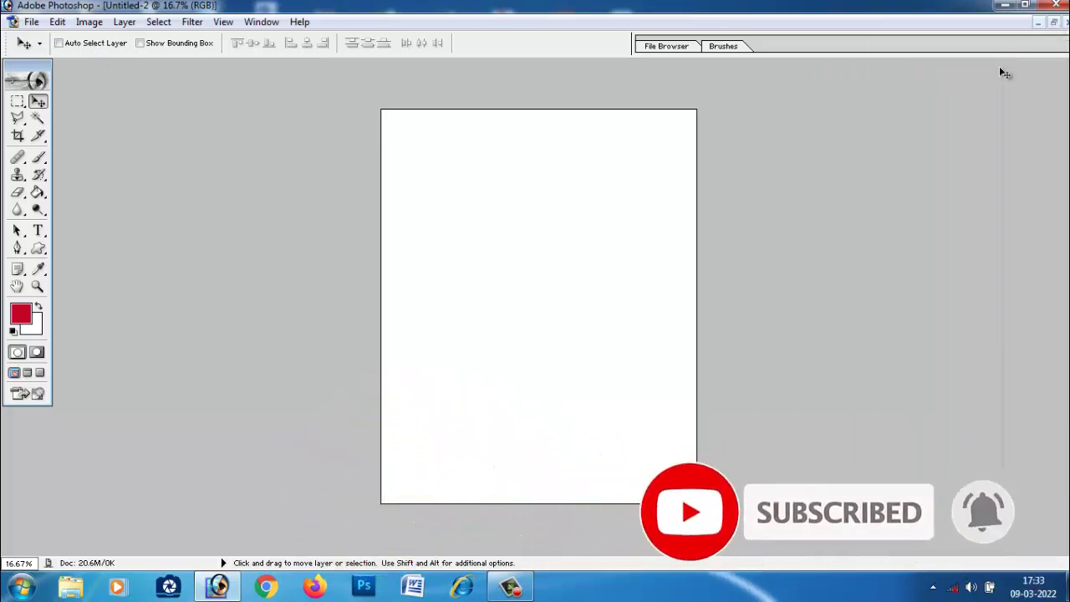
{"action": "left_click", "coordinate": [260, 22]}
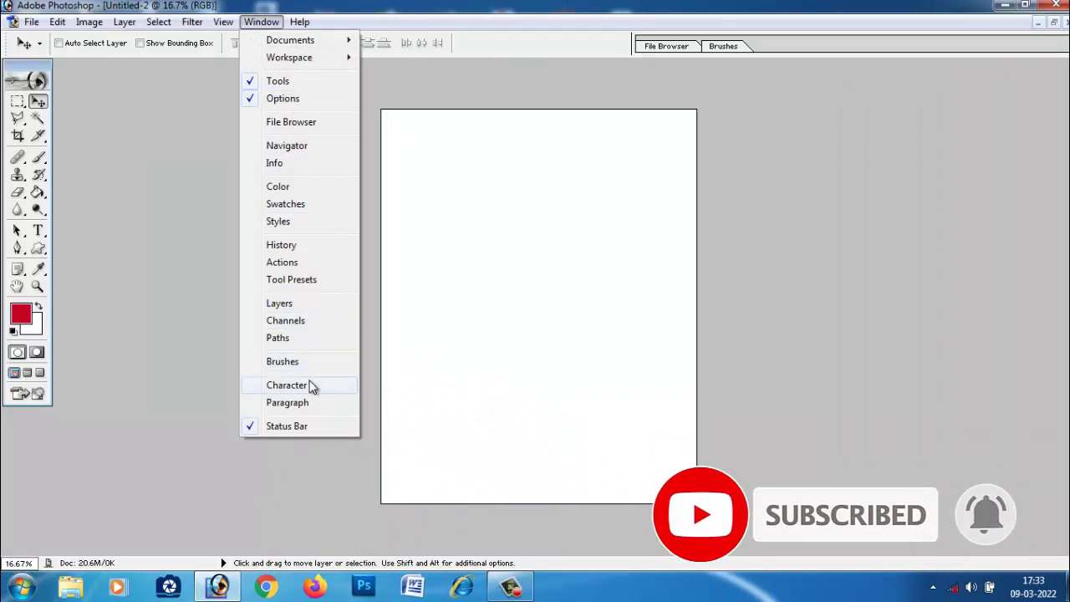
{"action": "left_click", "coordinate": [300, 306]}
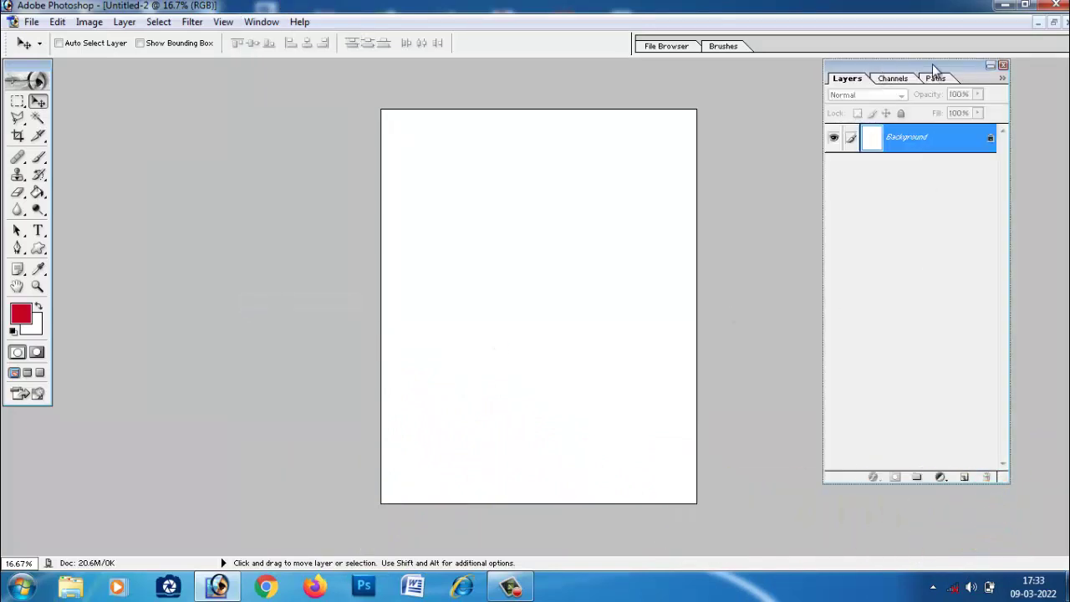